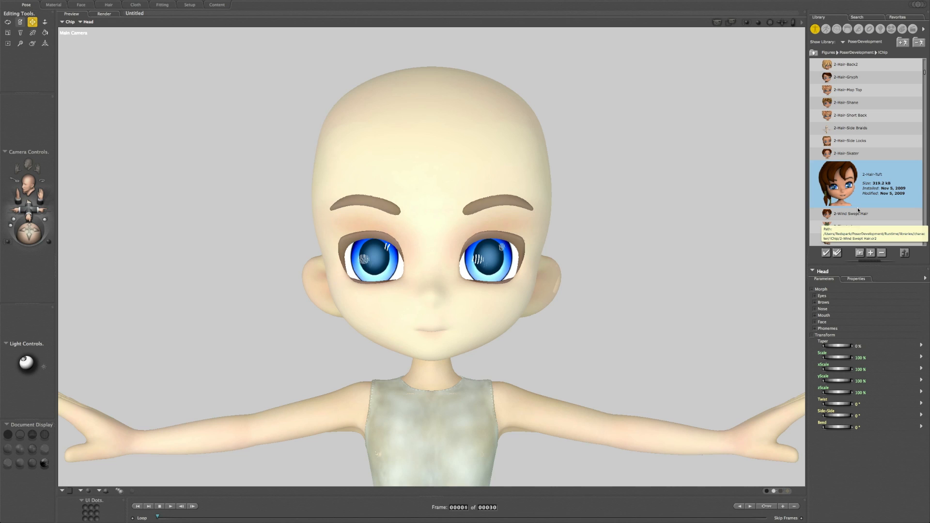
Add the 2-Hair-Tuft figure from the library to the scene and conform it to Chip.
{"action": "left_click", "coordinate": [862, 188]}
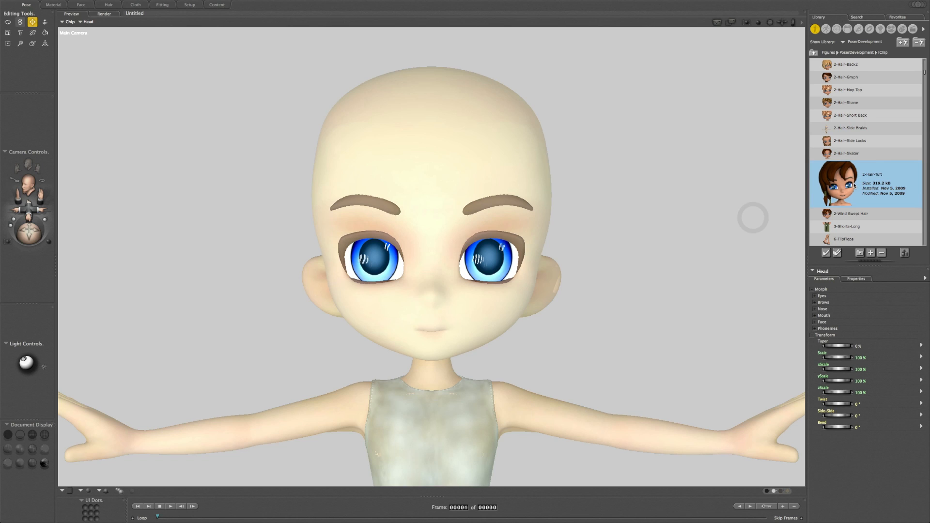
{"action": "left_click", "coordinate": [312, 293]}
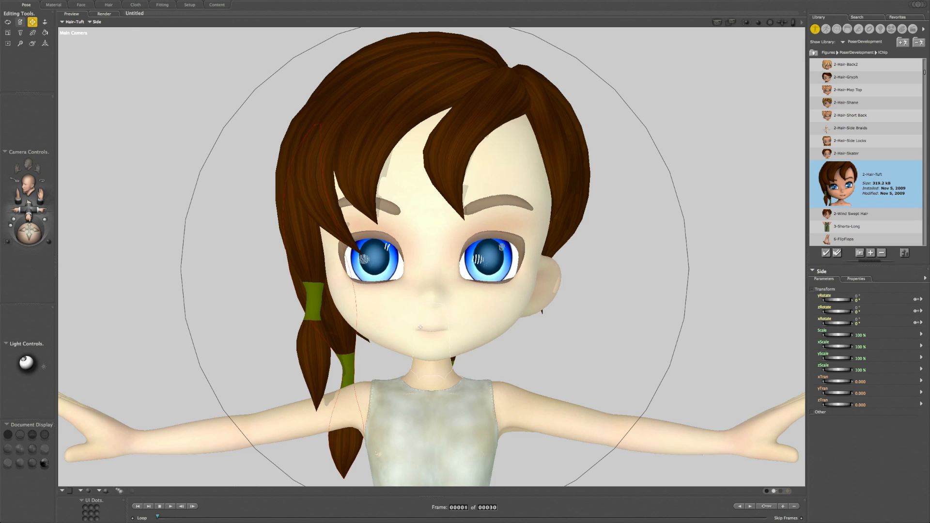
{"action": "mouse_move", "coordinate": [117, 4]}
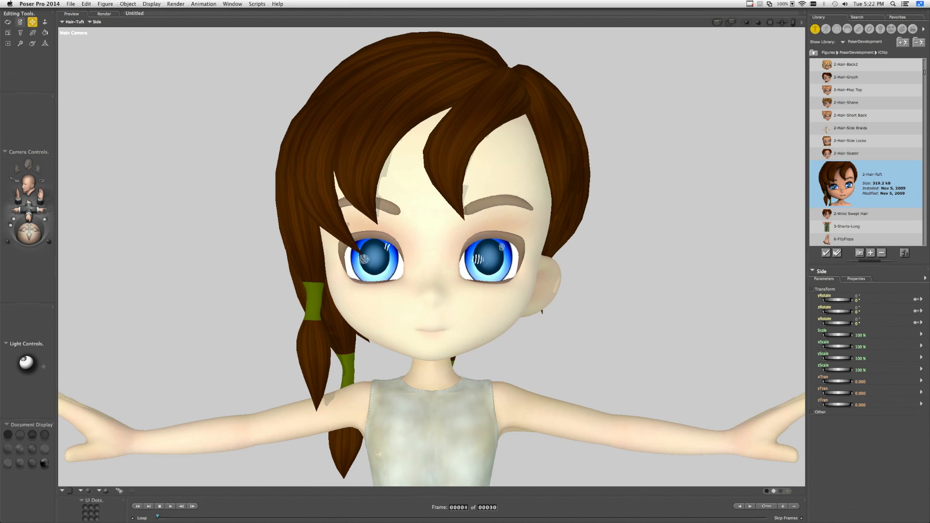
{"action": "left_click", "coordinate": [106, 4]}
{"action": "left_click", "coordinate": [108, 4]}
{"action": "left_click", "coordinate": [112, 38]}
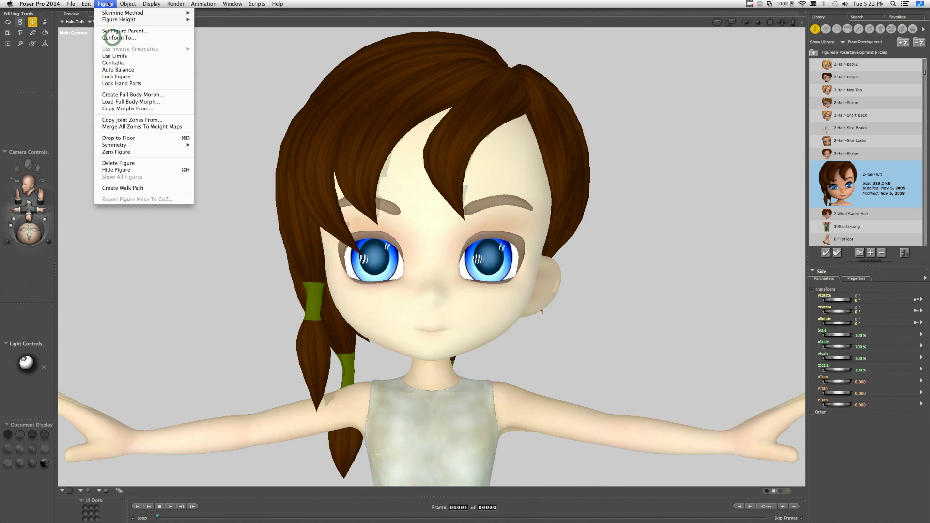
{"action": "left_click", "coordinate": [114, 38]}
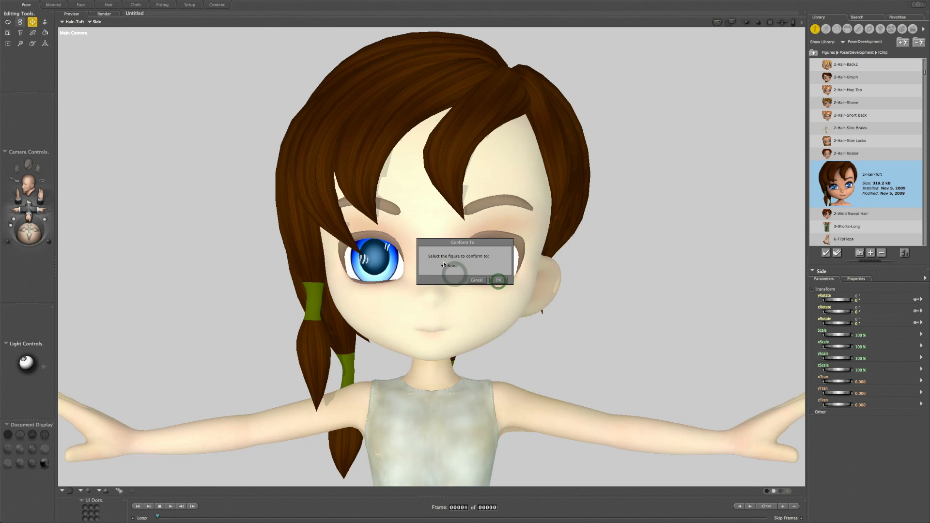
{"action": "left_click", "coordinate": [445, 266]}
{"action": "left_click", "coordinate": [456, 275]}
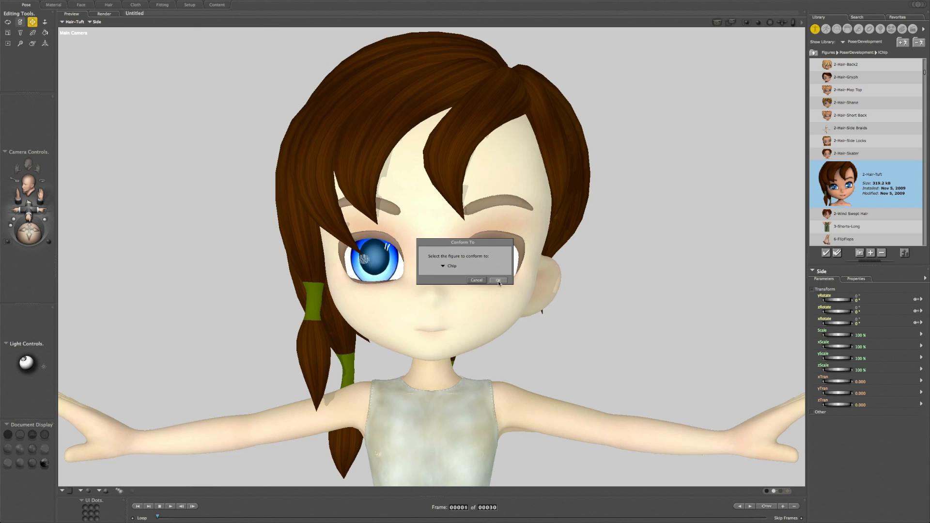
{"action": "left_click", "coordinate": [498, 280]}
Tilt Chip's head to -30° Side-Side and try a zRotate change on the hair's Front part.
{"action": "left_click", "coordinate": [443, 235]}
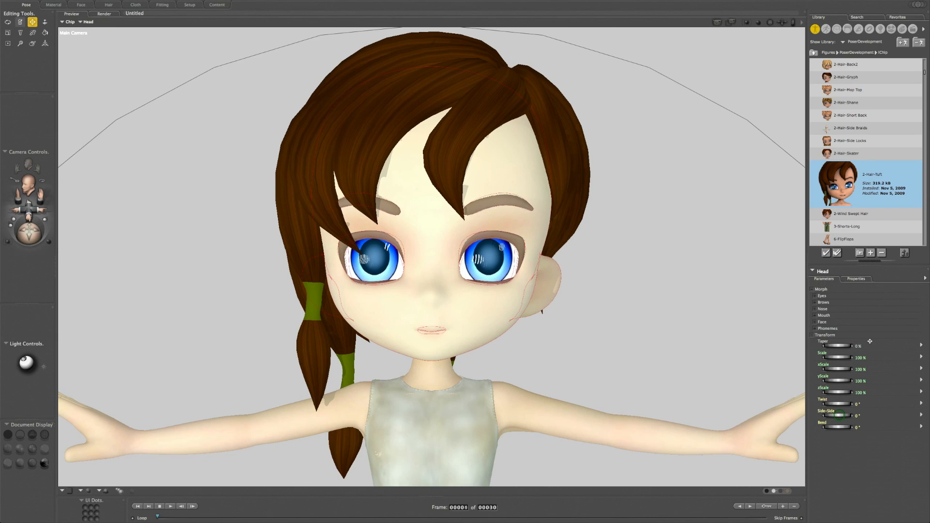
{"action": "left_click_drag", "start_coordinate": [843, 415], "coordinate": [823, 415]}
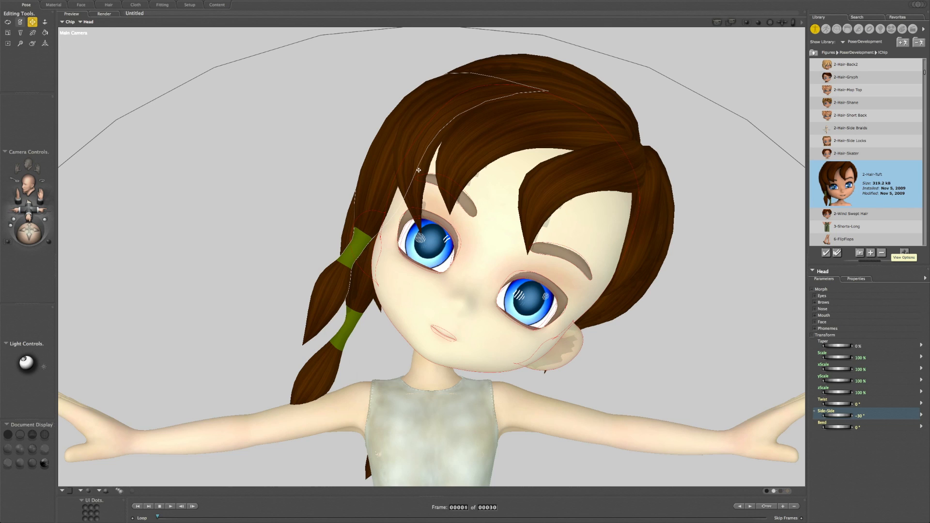
{"action": "left_click", "coordinate": [367, 210]}
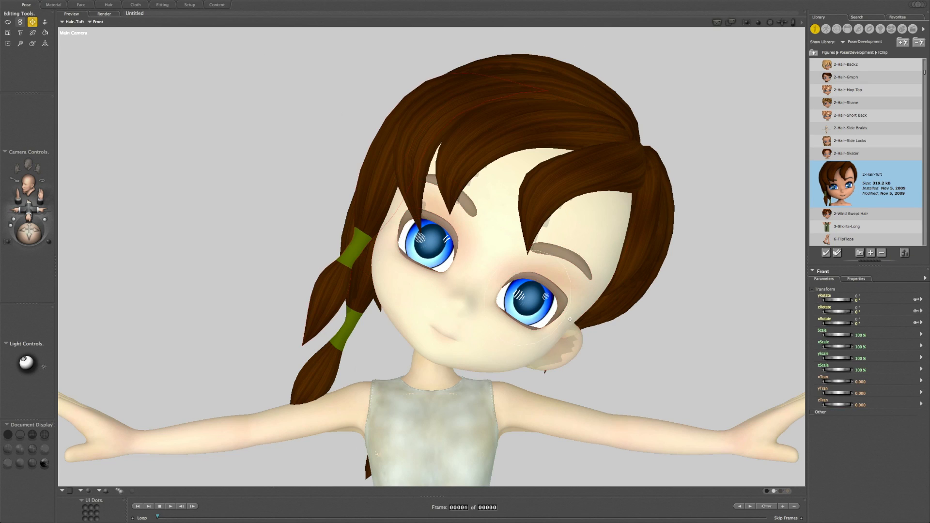
{"action": "mouse_move", "coordinate": [836, 311]}
{"action": "left_mouse_down"}
{"action": "mouse_move", "coordinate": [851, 311]}
{"action": "mouse_move", "coordinate": [830, 311]}
{"action": "left_mouse_up"}
{"action": "key", "text": "super+z"}
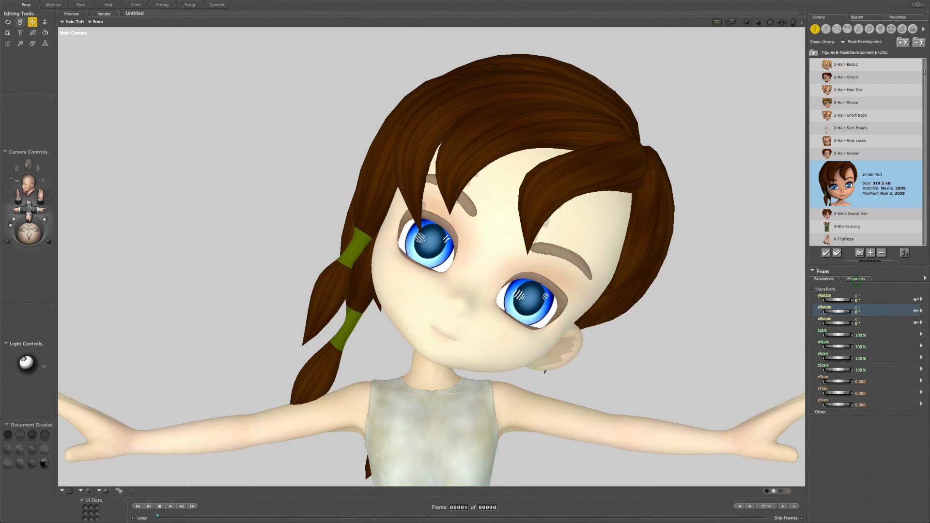
Set zRotate to 2° on the hair's Side part and to 40° on its SideTip part.
{"action": "left_click", "coordinate": [370, 343]}
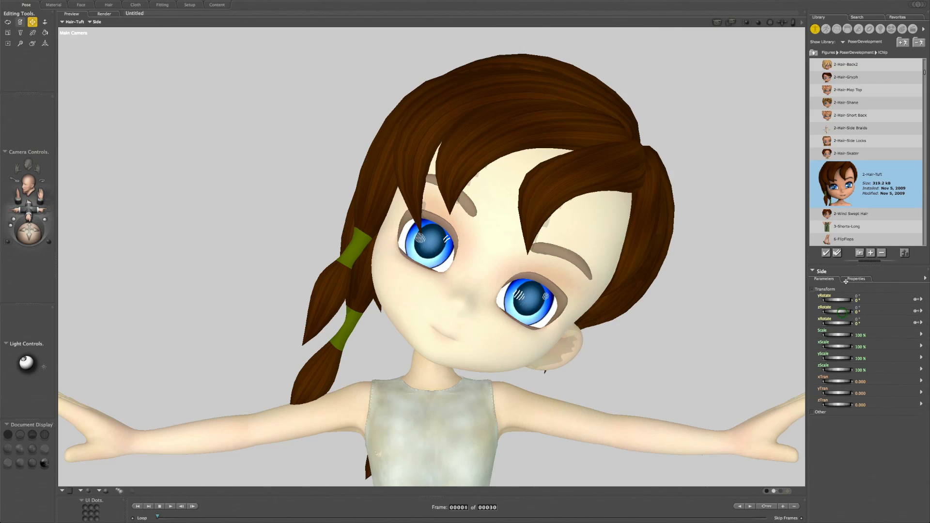
{"action": "left_click_drag", "start_coordinate": [843, 313], "coordinate": [834, 312]}
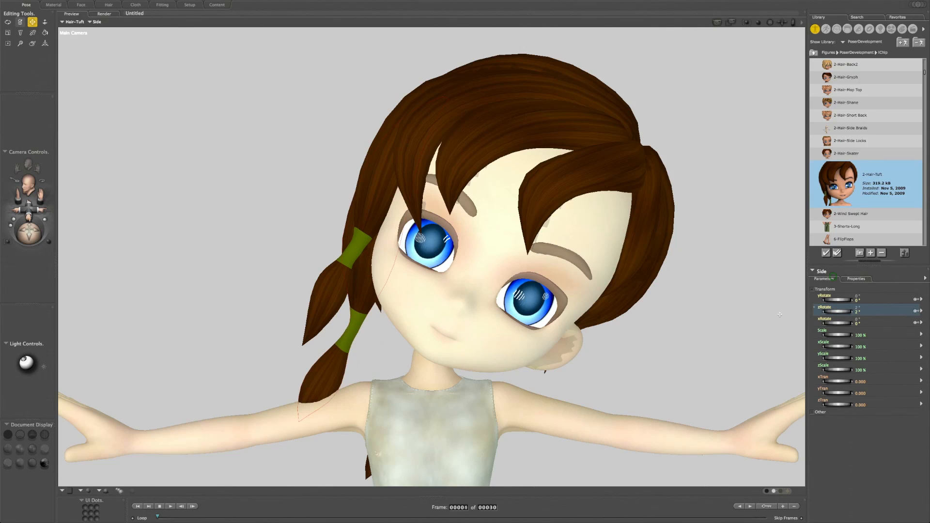
{"action": "left_click", "coordinate": [833, 276]}
{"action": "mouse_move", "coordinate": [834, 277]}
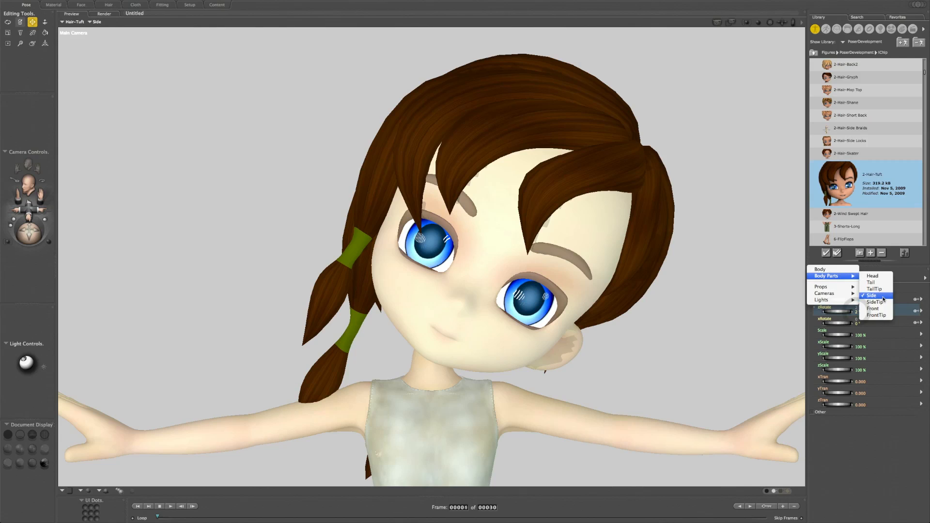
{"action": "left_click", "coordinate": [860, 313]}
{"action": "left_click_drag", "start_coordinate": [839, 317], "coordinate": [858, 318]}
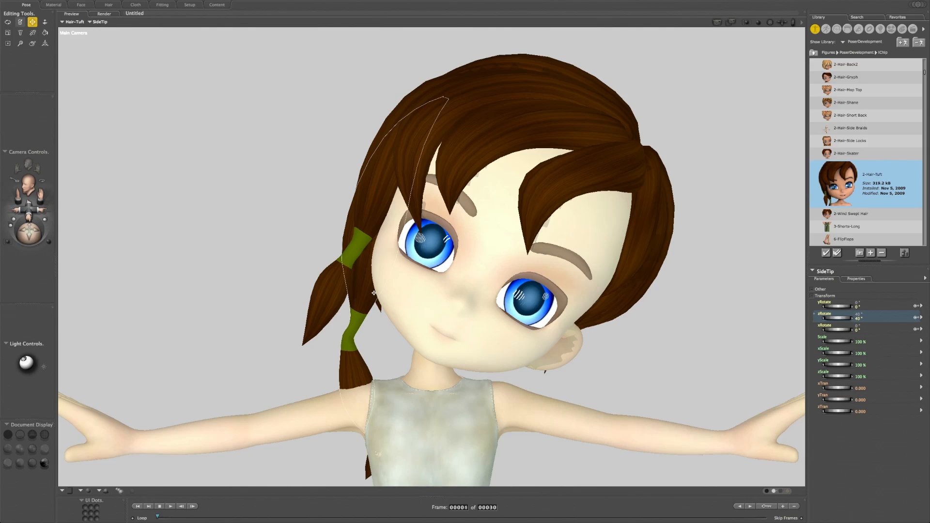
Undo the head tilt and the rotations of the side braid.
{"action": "left_click", "coordinate": [494, 226]}
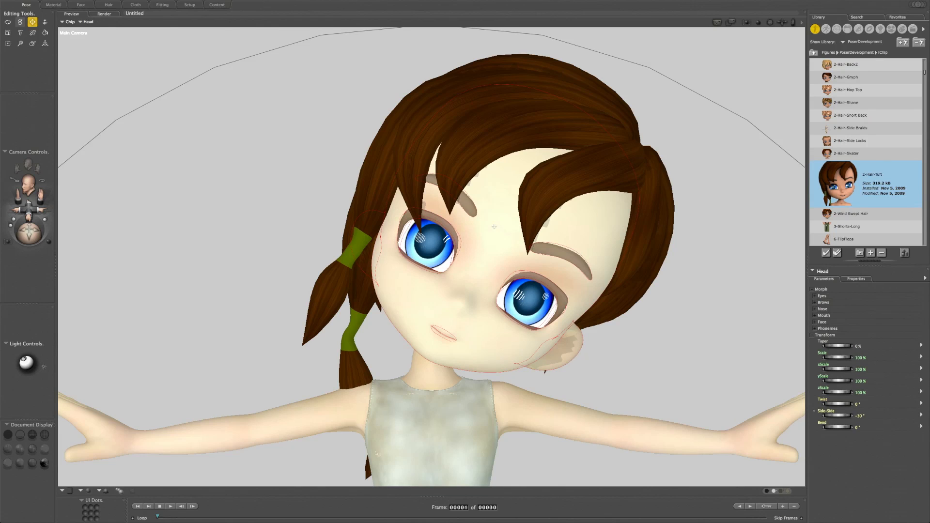
{"action": "key", "text": "super+z"}
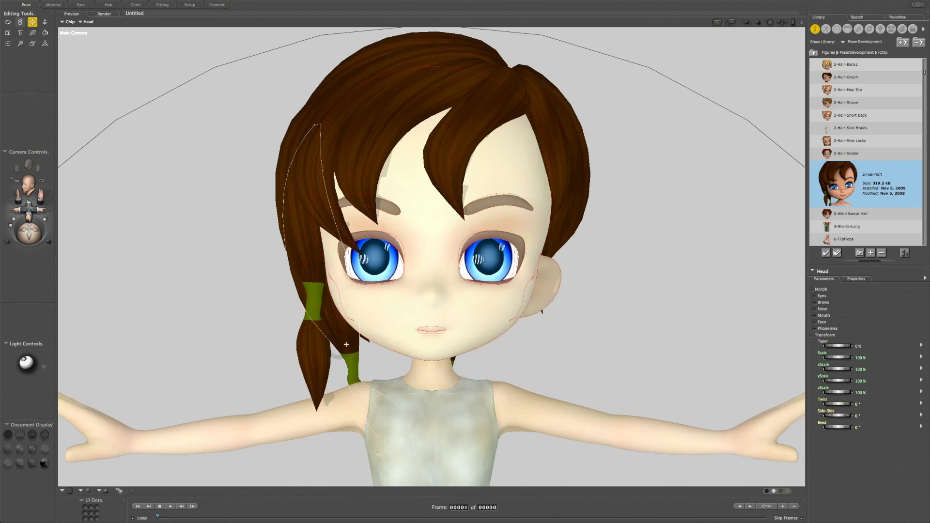
{"action": "left_click", "coordinate": [344, 344]}
{"action": "key", "text": "super+z"}
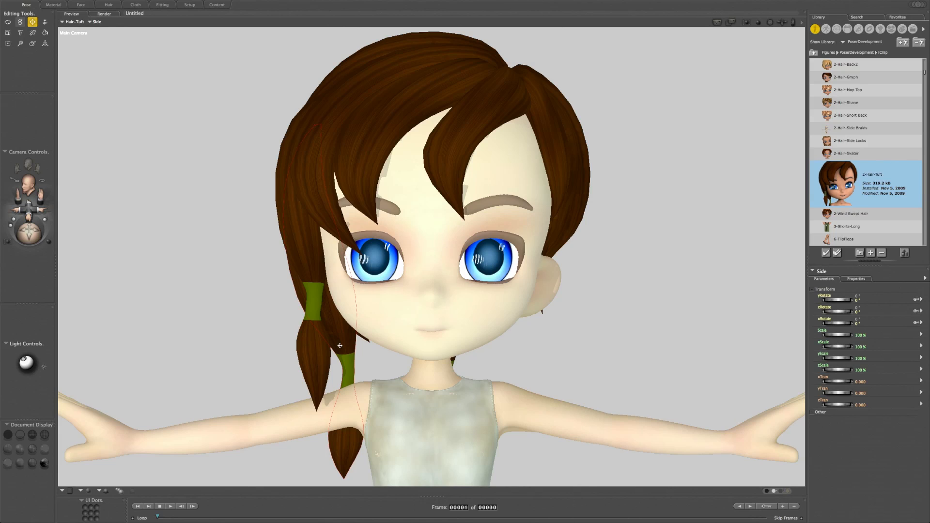
Open the Bullet Physics controls and create a new simulation with the suggested name.
{"action": "left_click", "coordinate": [241, 36]}
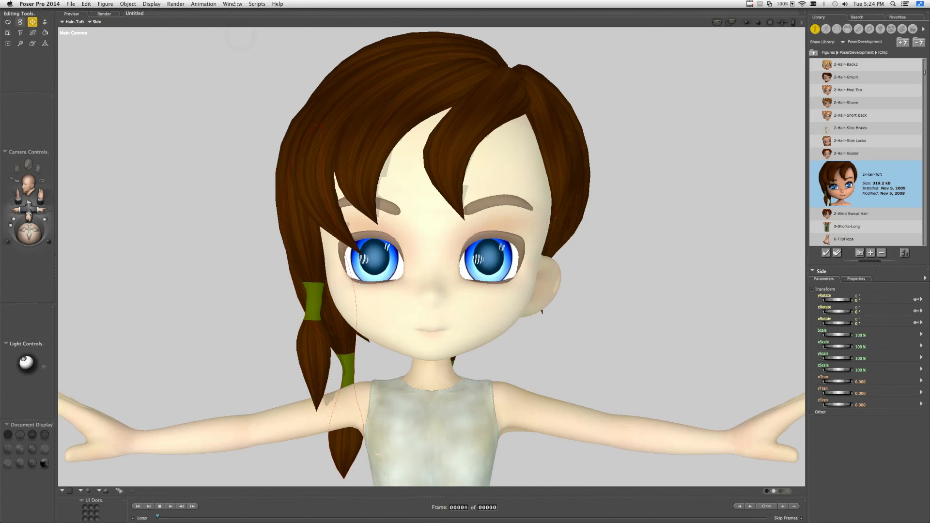
{"action": "left_click", "coordinate": [235, 4]}
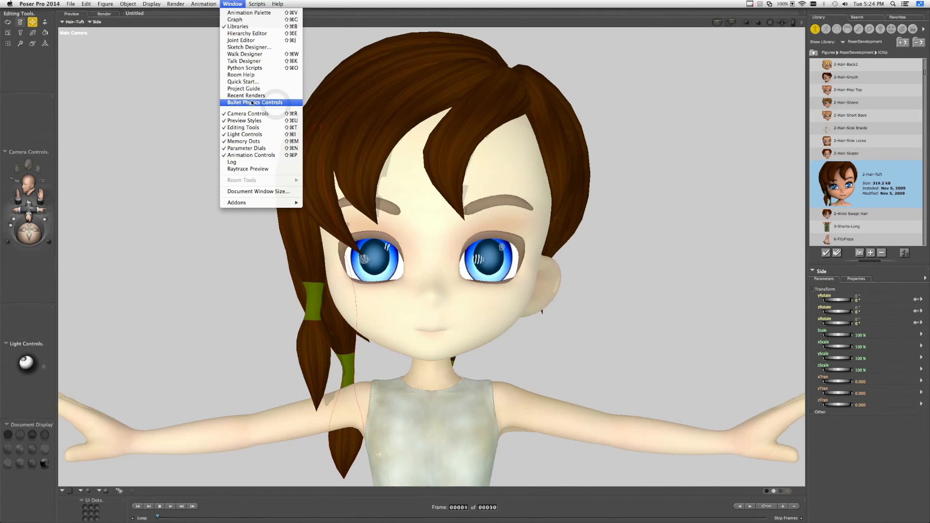
{"action": "left_click", "coordinate": [252, 102]}
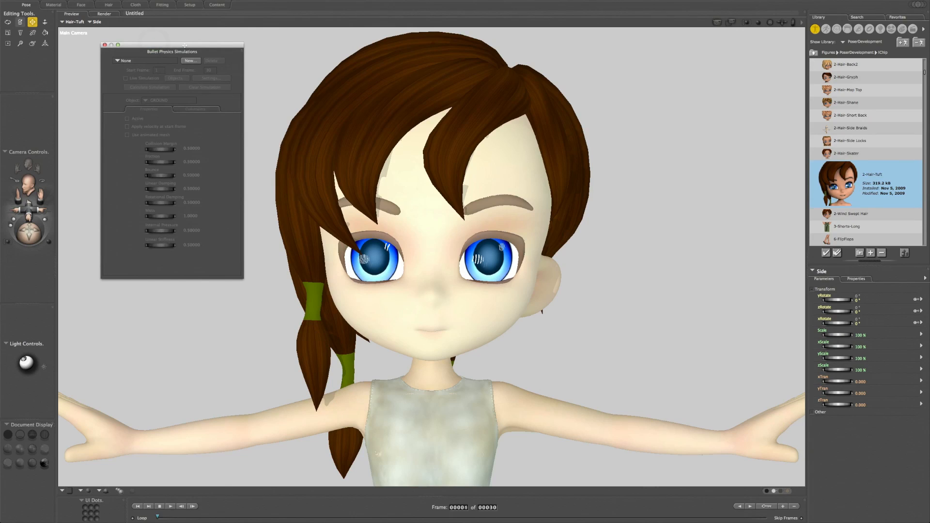
{"action": "left_click_drag", "start_coordinate": [185, 45], "coordinate": [155, 44]}
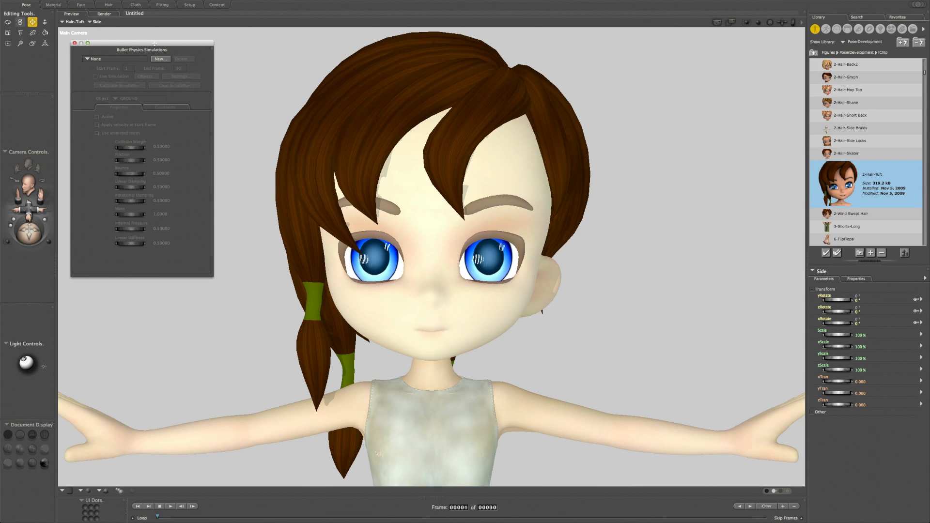
{"action": "left_click", "coordinate": [165, 60]}
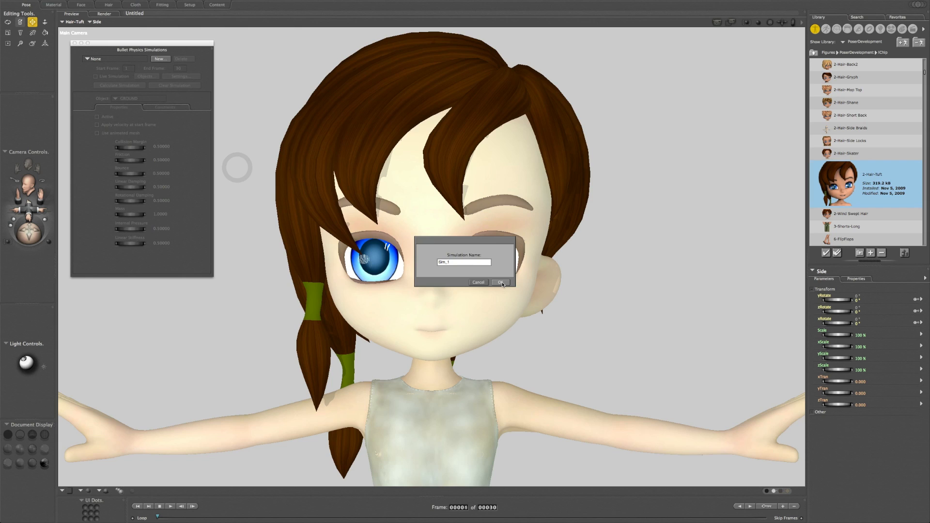
{"action": "left_click", "coordinate": [501, 282]}
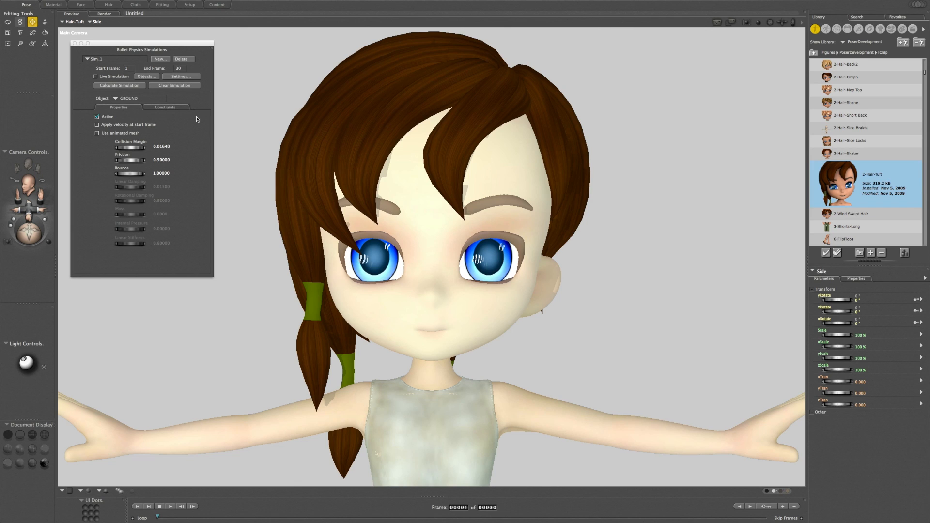
Include Chip's Head as a choreographed object in the simulation.
{"action": "left_click", "coordinate": [143, 77]}
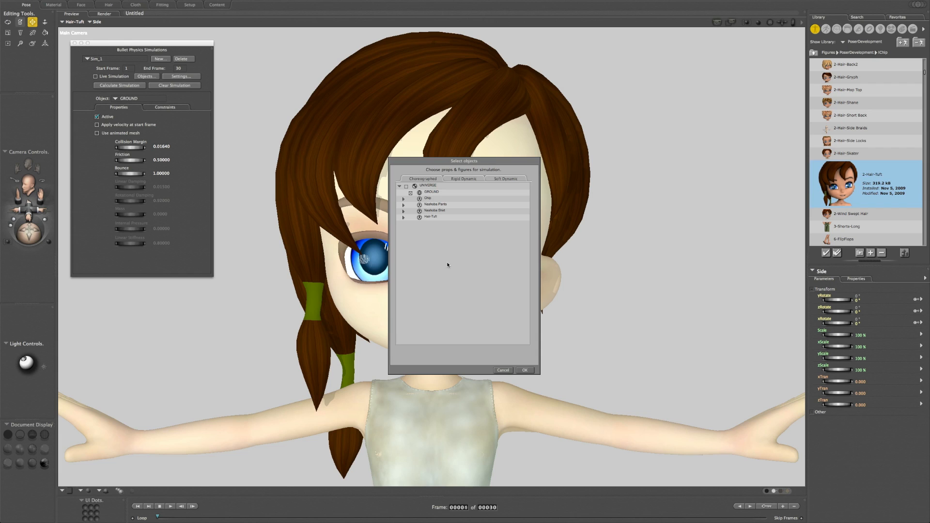
{"action": "left_click", "coordinate": [434, 217]}
{"action": "left_click", "coordinate": [404, 198]}
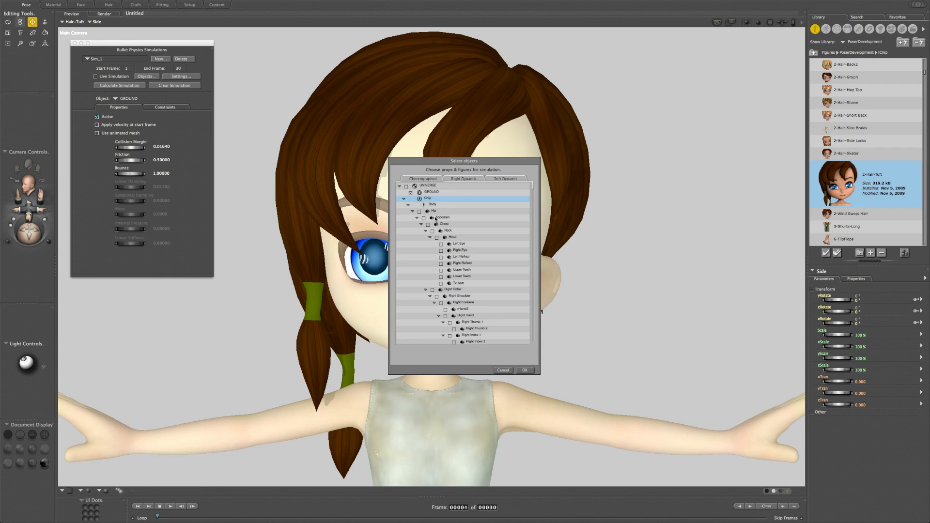
{"action": "left_click", "coordinate": [496, 255]}
{"action": "left_click", "coordinate": [437, 237]}
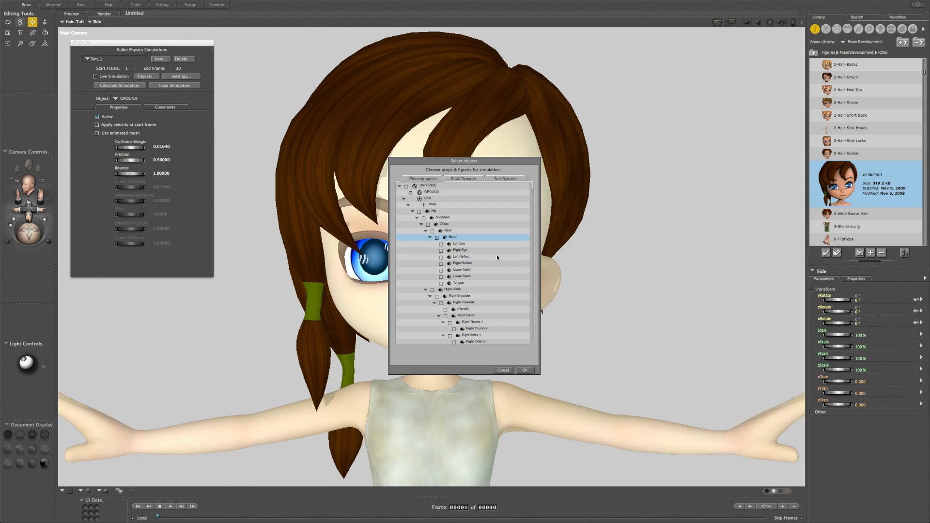
{"action": "left_click", "coordinate": [404, 199]}
Include the Hair-Tuft figure as a soft dynamic object and accept the simulation's object selection.
{"action": "left_click", "coordinate": [505, 181]}
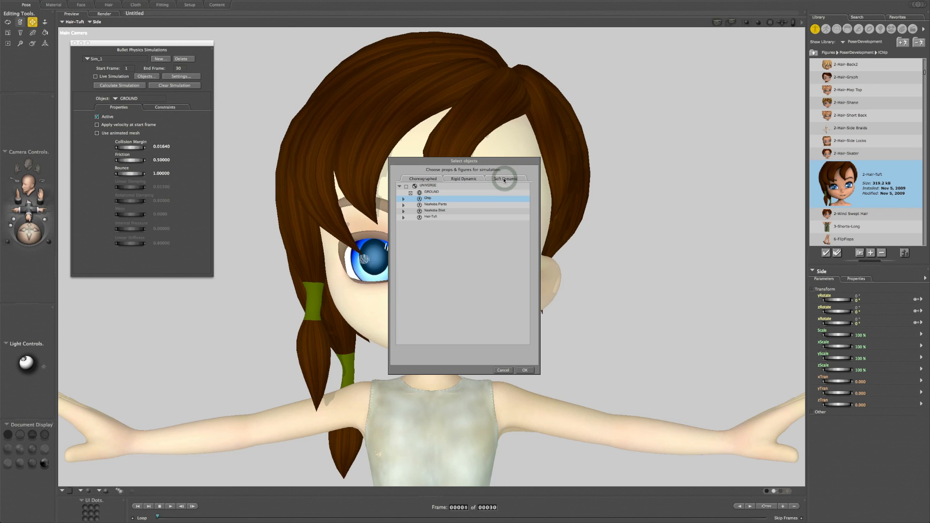
{"action": "left_click", "coordinate": [427, 218]}
{"action": "left_click", "coordinate": [404, 218]}
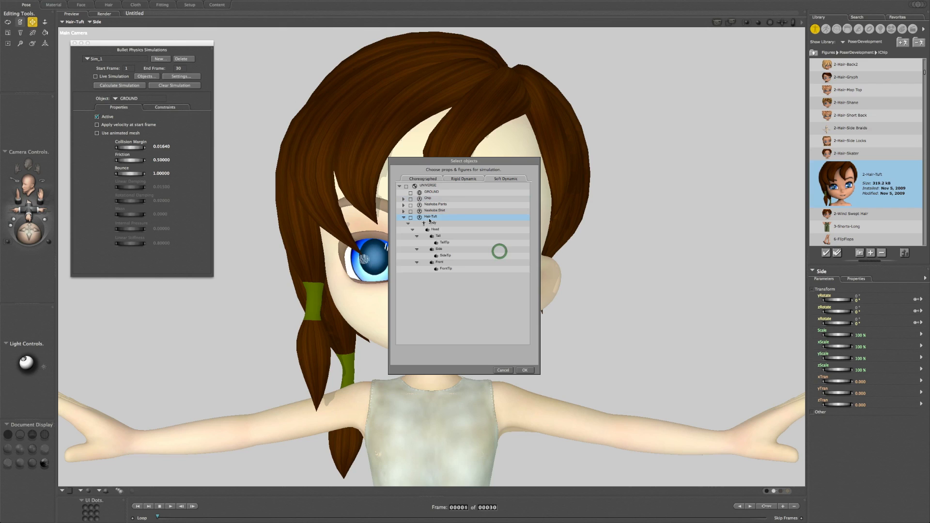
{"action": "left_click", "coordinate": [411, 218]}
{"action": "left_click", "coordinate": [525, 370]}
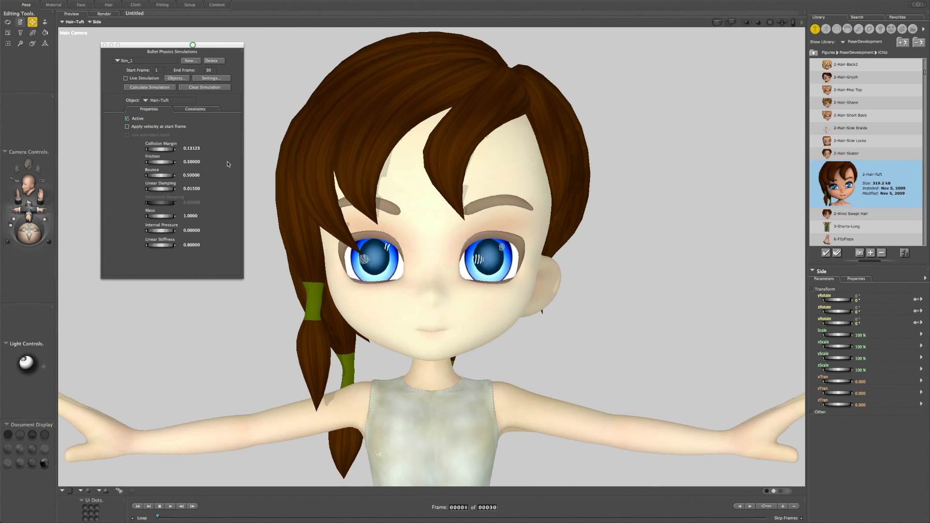
Try the live simulation on the unconstrained hair, stop it and clear the simulation.
{"action": "left_click", "coordinate": [194, 44]}
{"action": "left_click_drag", "start_coordinate": [197, 48], "coordinate": [188, 55]}
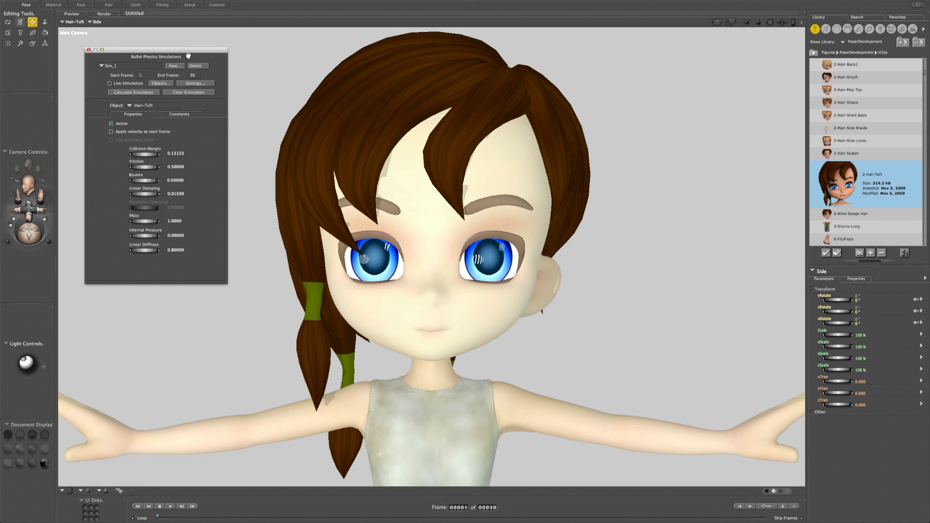
{"action": "left_click", "coordinate": [110, 84]}
{"action": "left_click", "coordinate": [109, 84]}
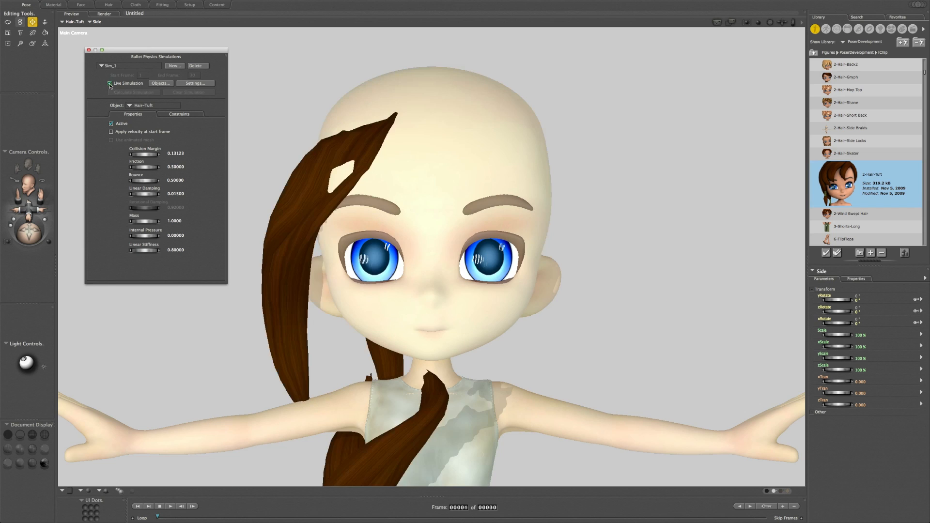
{"action": "left_click", "coordinate": [110, 83]}
{"action": "left_click", "coordinate": [110, 84]}
{"action": "left_click", "coordinate": [181, 94]}
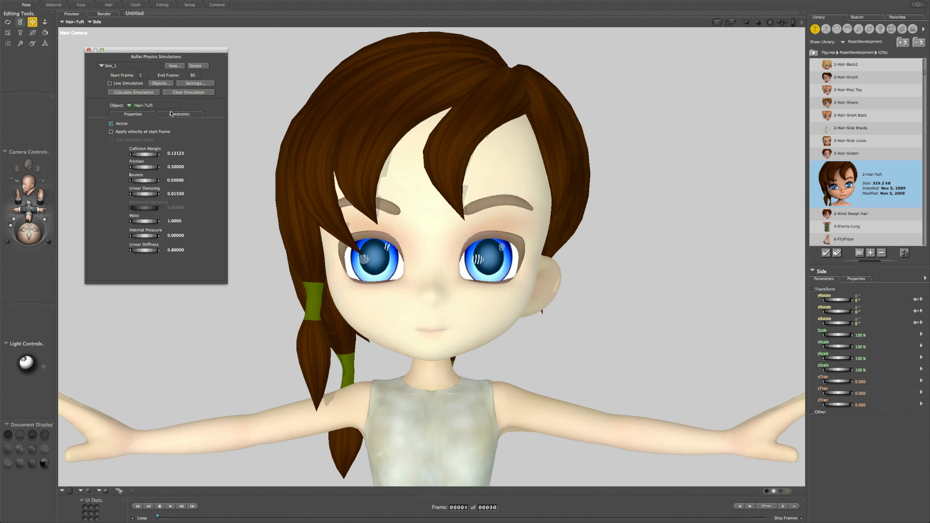
Add a Self Constraint to the Hair-Tuft object in the simulation.
{"action": "left_click", "coordinate": [130, 106]}
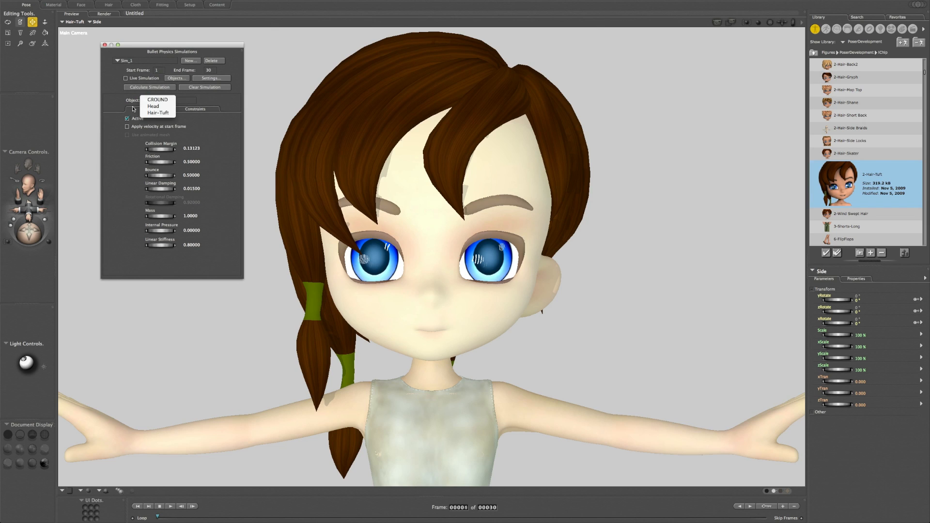
{"action": "left_click", "coordinate": [157, 112]}
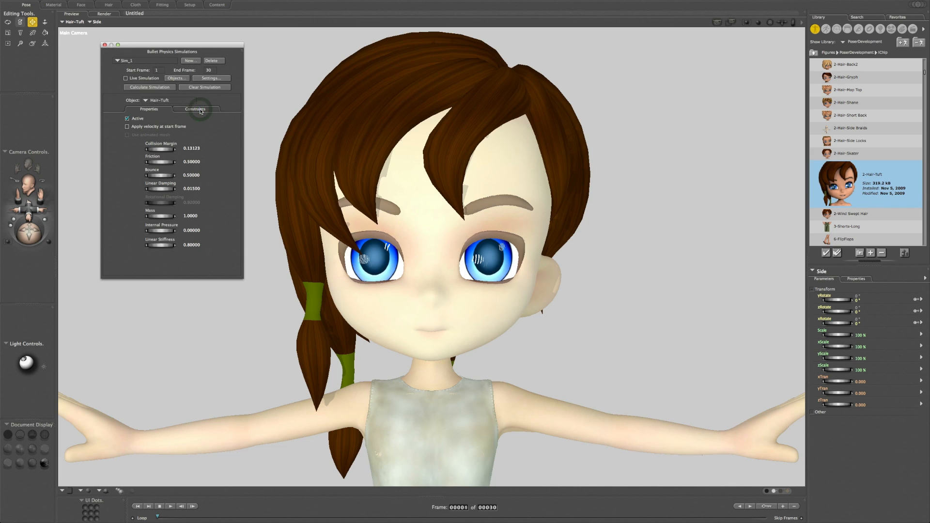
{"action": "left_click", "coordinate": [200, 110]}
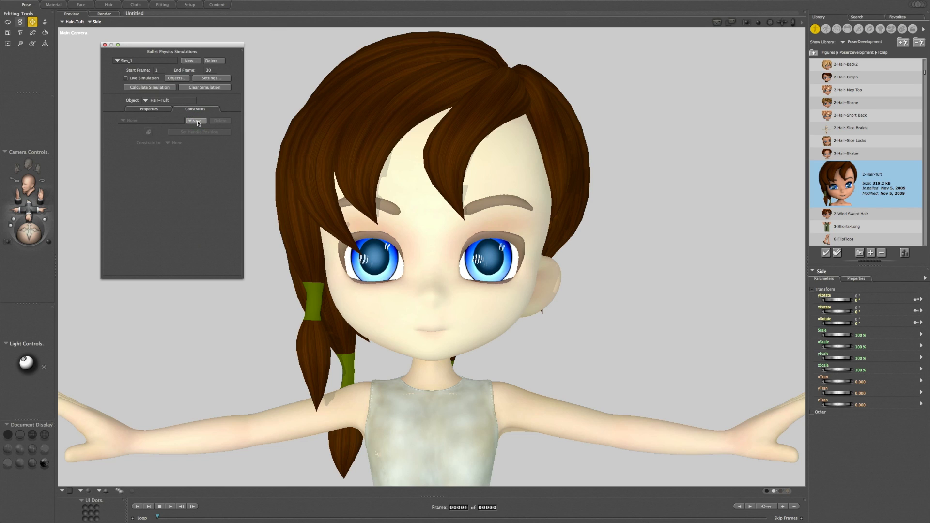
{"action": "left_click", "coordinate": [197, 123]}
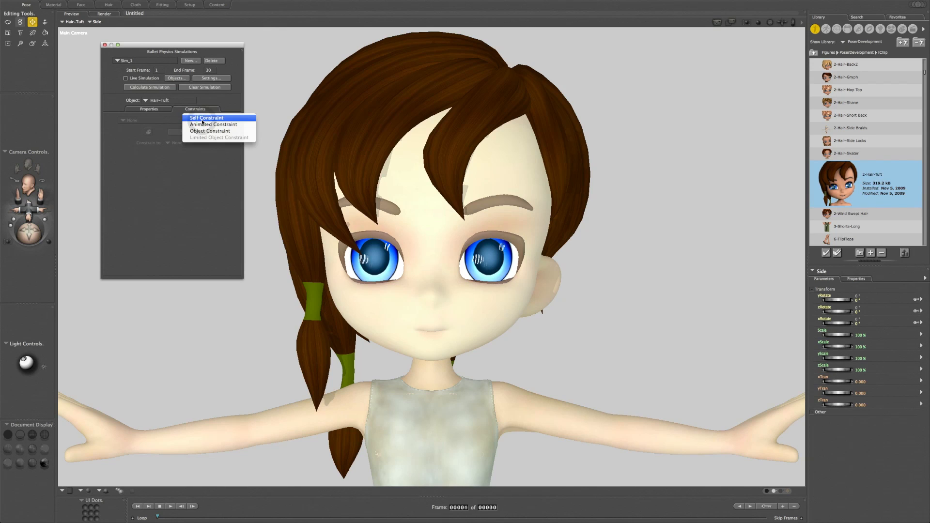
{"action": "left_click", "coordinate": [202, 119]}
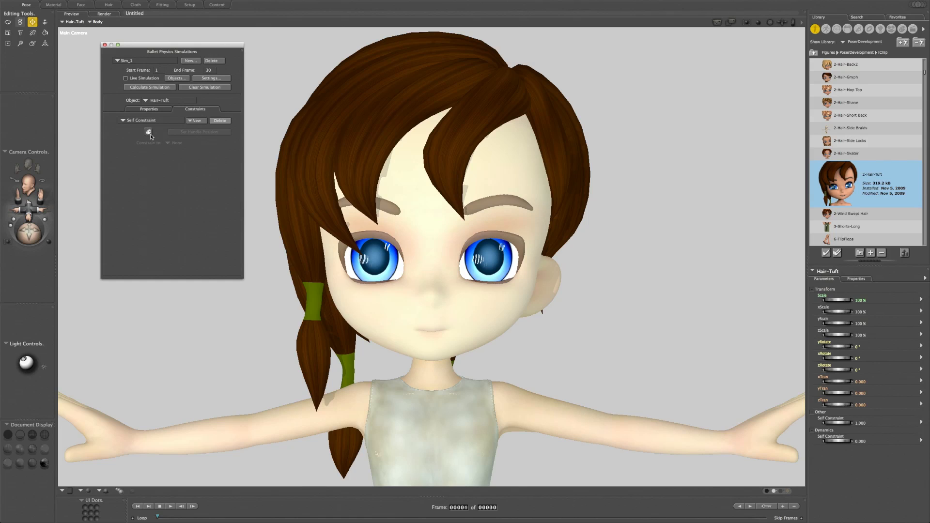
Open weight painting for the Self Constraint and paint the hair's crown and parting with the More constrained brush.
{"action": "left_click", "coordinate": [149, 133]}
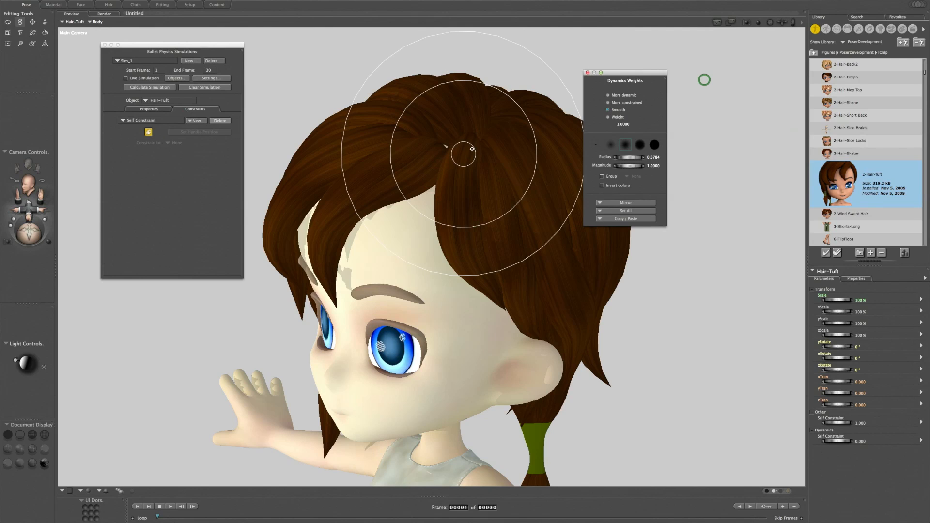
{"action": "left_click_drag", "start_coordinate": [616, 76], "coordinate": [719, 84]}
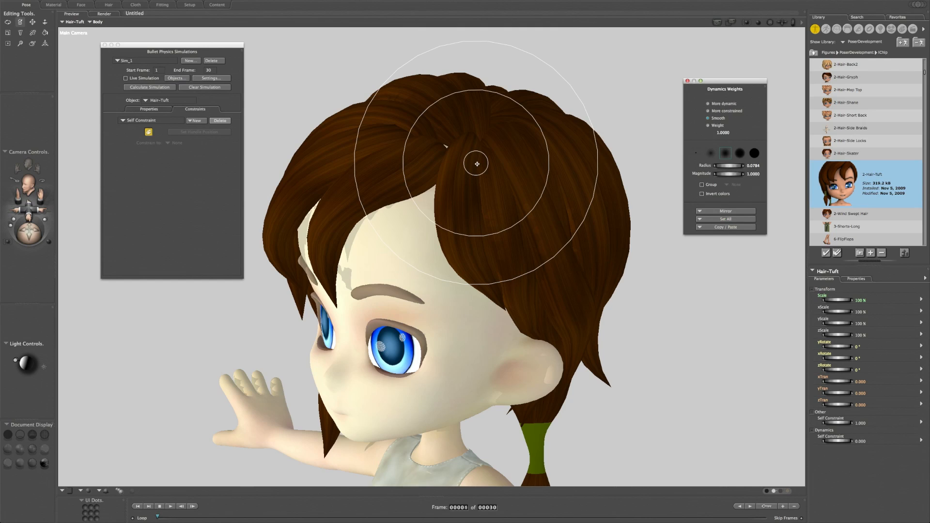
{"action": "left_click", "coordinate": [726, 219]}
{"action": "left_click", "coordinate": [725, 217]}
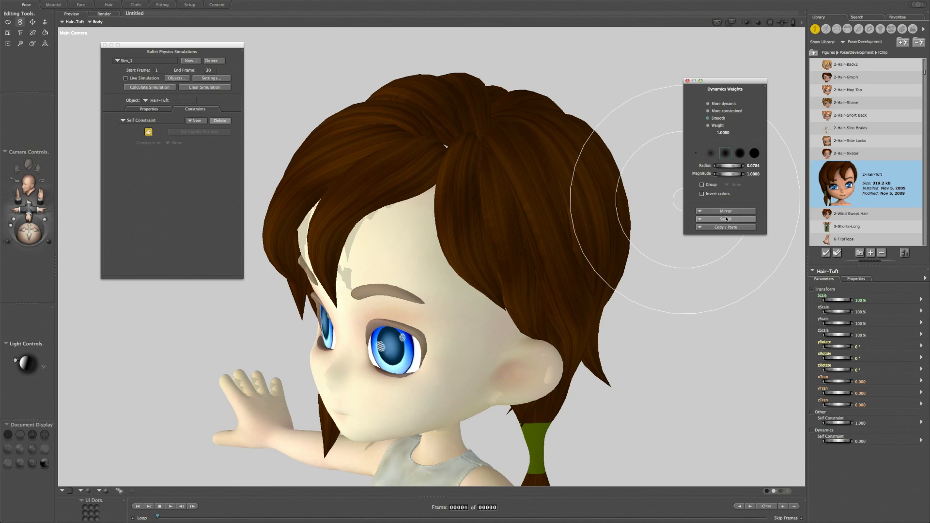
{"action": "mouse_move", "coordinate": [773, 22]}
{"action": "left_mouse_down"}
{"action": "mouse_move", "coordinate": [782, 25]}
{"action": "mouse_move", "coordinate": [765, 35]}
{"action": "mouse_move", "coordinate": [774, 57]}
{"action": "left_mouse_up"}
{"action": "left_click", "coordinate": [709, 111]}
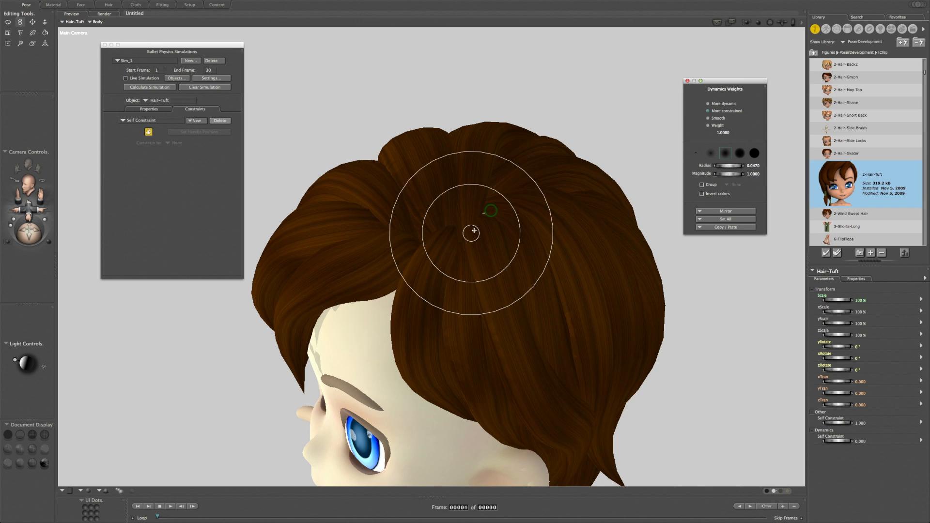
{"action": "mouse_move", "coordinate": [492, 217]}
{"action": "left_mouse_down"}
{"action": "mouse_move", "coordinate": [440, 232]}
{"action": "mouse_move", "coordinate": [467, 246]}
{"action": "mouse_move", "coordinate": [524, 221]}
{"action": "mouse_move", "coordinate": [521, 203]}
{"action": "mouse_move", "coordinate": [455, 204]}
{"action": "mouse_move", "coordinate": [420, 220]}
{"action": "mouse_move", "coordinate": [410, 237]}
{"action": "mouse_move", "coordinate": [429, 270]}
{"action": "mouse_move", "coordinate": [512, 275]}
{"action": "mouse_move", "coordinate": [559, 248]}
{"action": "mouse_move", "coordinate": [549, 216]}
{"action": "mouse_move", "coordinate": [497, 190]}
{"action": "mouse_move", "coordinate": [443, 191]}
{"action": "mouse_move", "coordinate": [408, 240]}
{"action": "mouse_move", "coordinate": [622, 220]}
{"action": "left_mouse_up"}
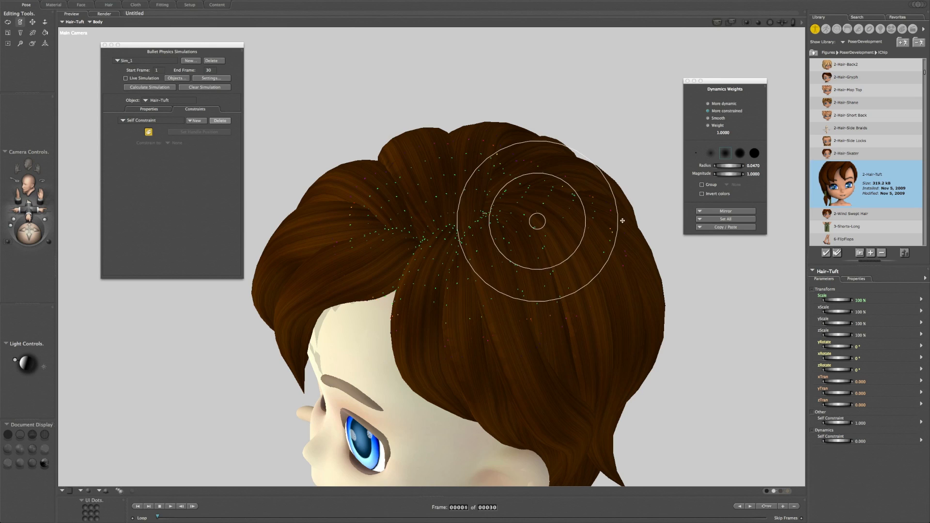
Try the live simulation on the partly constrained hair, stop it and clear the simulation.
{"action": "left_click_drag", "start_coordinate": [770, 21], "coordinate": [796, 22]}
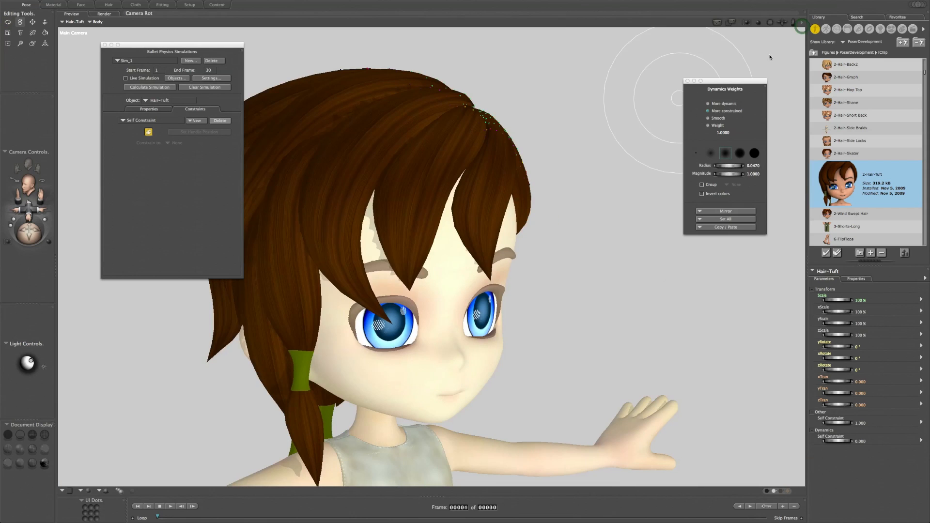
{"action": "mouse_move", "coordinate": [795, 22]}
{"action": "left_mouse_down"}
{"action": "mouse_move", "coordinate": [805, 30]}
{"action": "mouse_move", "coordinate": [793, 21]}
{"action": "left_mouse_up"}
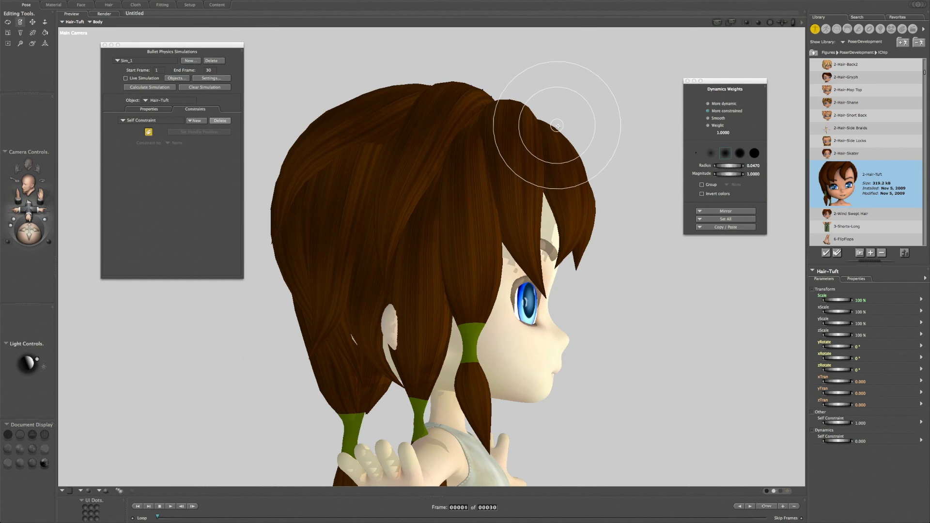
{"action": "left_click", "coordinate": [126, 78]}
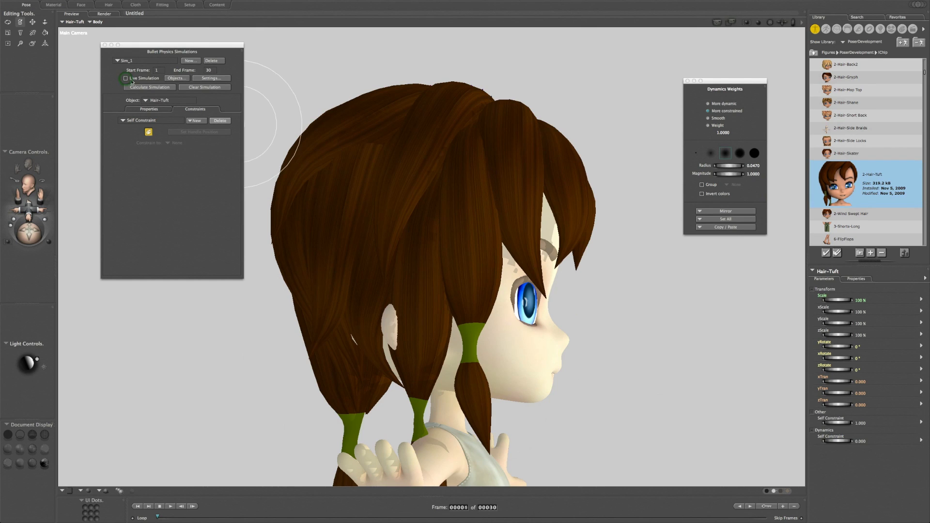
{"action": "left_click", "coordinate": [126, 79]}
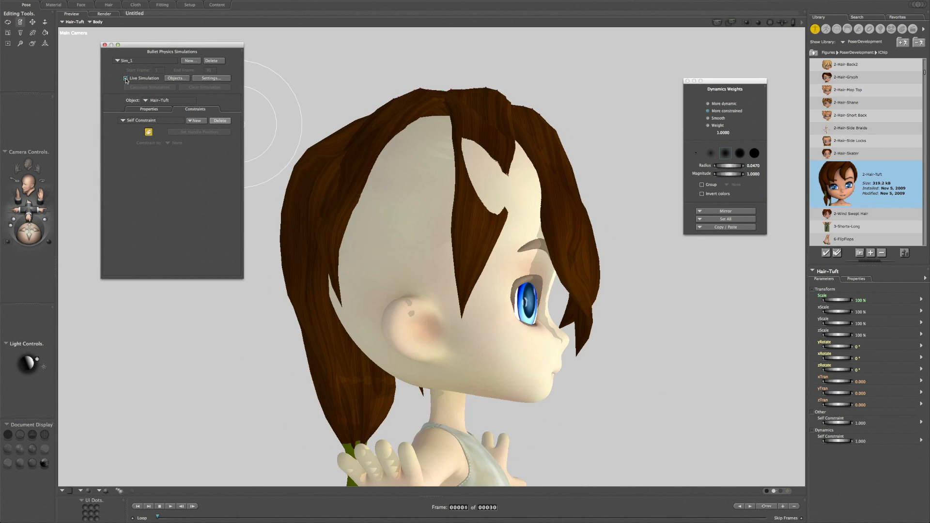
{"action": "left_click", "coordinate": [126, 79]}
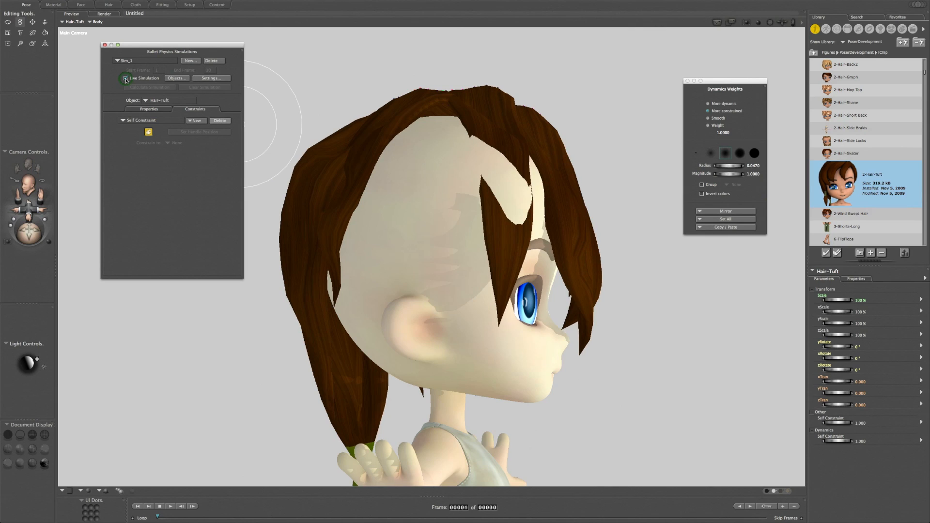
{"action": "left_click", "coordinate": [193, 88]}
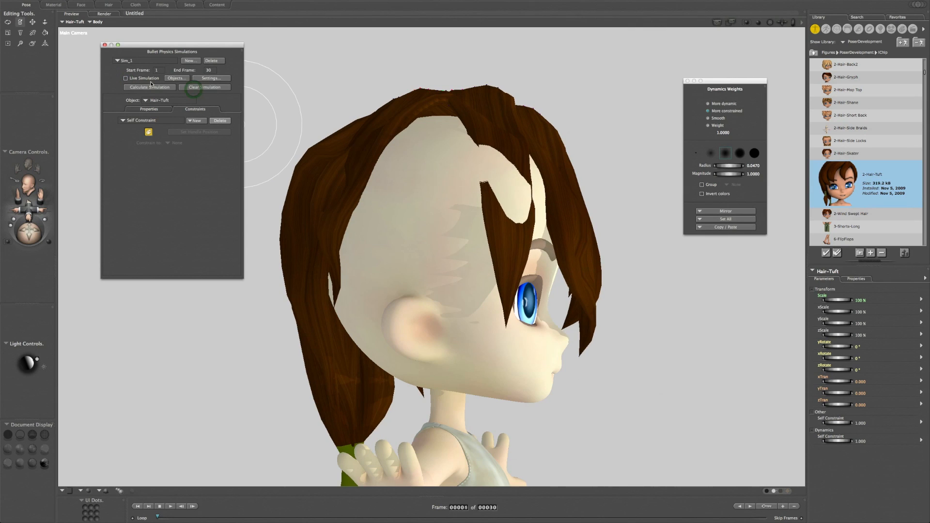
{"action": "left_click", "coordinate": [194, 88]}
Paint more constrained weights over the unpainted upper side, front and back of the hair.
{"action": "left_click", "coordinate": [549, 111]}
{"action": "mouse_move", "coordinate": [551, 112]}
{"action": "left_mouse_down"}
{"action": "mouse_move", "coordinate": [463, 130]}
{"action": "mouse_move", "coordinate": [421, 113]}
{"action": "mouse_move", "coordinate": [482, 94]}
{"action": "mouse_move", "coordinate": [477, 88]}
{"action": "mouse_move", "coordinate": [409, 85]}
{"action": "mouse_move", "coordinate": [382, 109]}
{"action": "mouse_move", "coordinate": [413, 140]}
{"action": "mouse_move", "coordinate": [451, 146]}
{"action": "mouse_move", "coordinate": [527, 126]}
{"action": "mouse_move", "coordinate": [447, 138]}
{"action": "mouse_move", "coordinate": [356, 120]}
{"action": "mouse_move", "coordinate": [400, 158]}
{"action": "mouse_move", "coordinate": [520, 133]}
{"action": "left_mouse_up"}
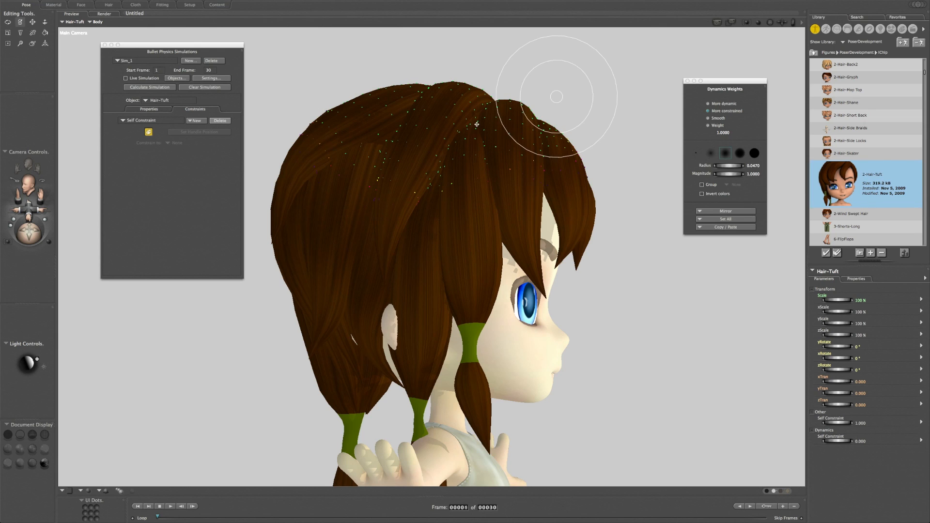
{"action": "mouse_move", "coordinate": [770, 22]}
{"action": "left_mouse_down"}
{"action": "mouse_move", "coordinate": [505, 211]}
{"action": "mouse_move", "coordinate": [647, 167]}
{"action": "left_mouse_up"}
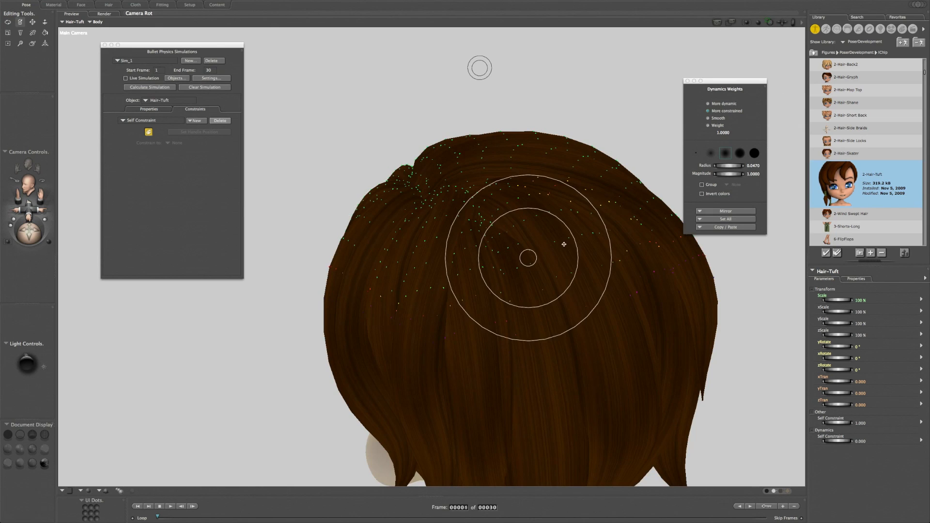
{"action": "left_click_drag", "start_coordinate": [768, 21], "coordinate": [762, 21]}
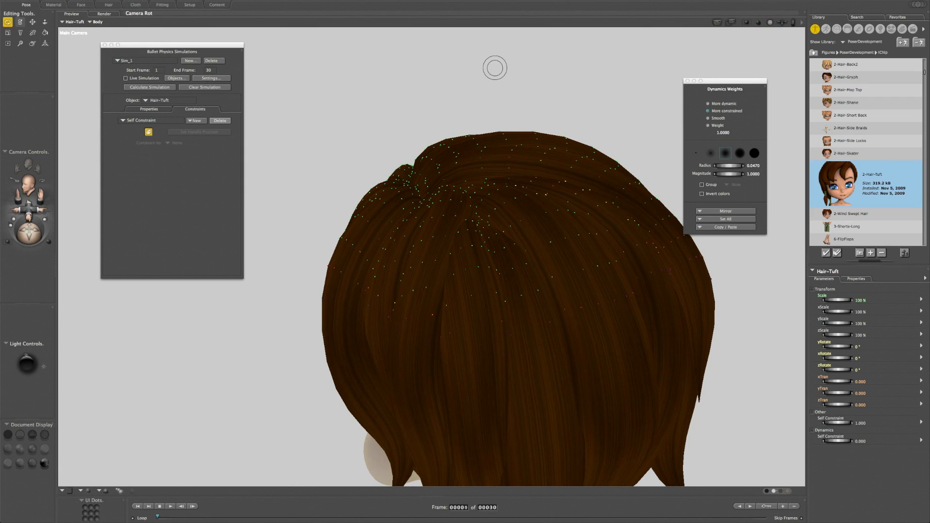
{"action": "left_click_drag", "start_coordinate": [494, 68], "coordinate": [378, 23]}
{"action": "left_click_drag", "start_coordinate": [770, 23], "coordinate": [737, 27]}
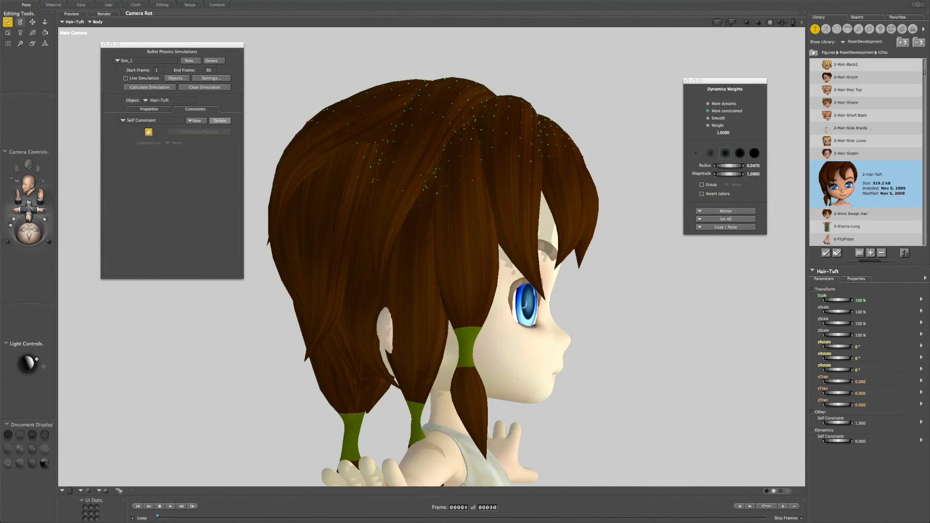
Start the live simulation on the constrained hair and close the Dynamics Weights palette.
{"action": "left_click", "coordinate": [124, 79]}
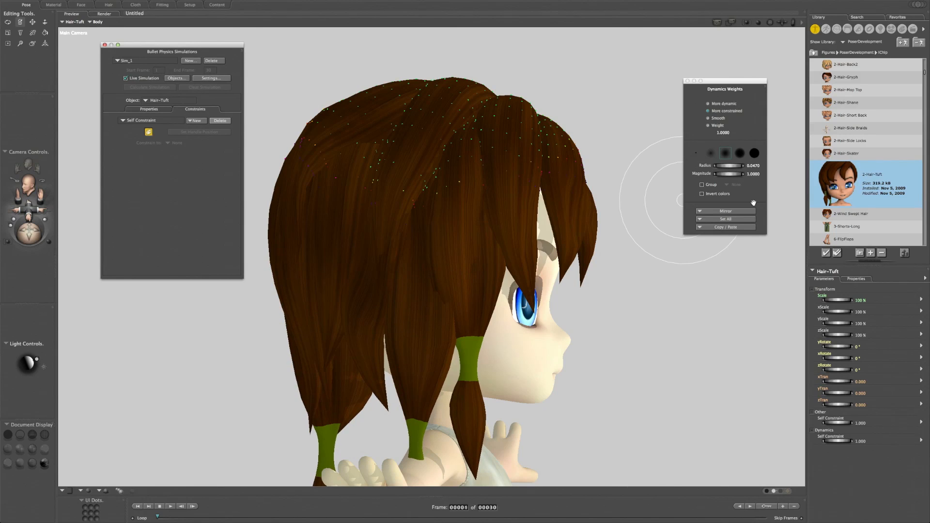
{"action": "left_click", "coordinate": [686, 81]}
{"action": "left_click", "coordinate": [687, 81]}
Set the Hair-Tuft object's Internal Pressure to 0.5 while the live simulation runs.
{"action": "left_click", "coordinate": [162, 117]}
{"action": "left_click", "coordinate": [158, 111]}
{"action": "left_click", "coordinate": [195, 230]}
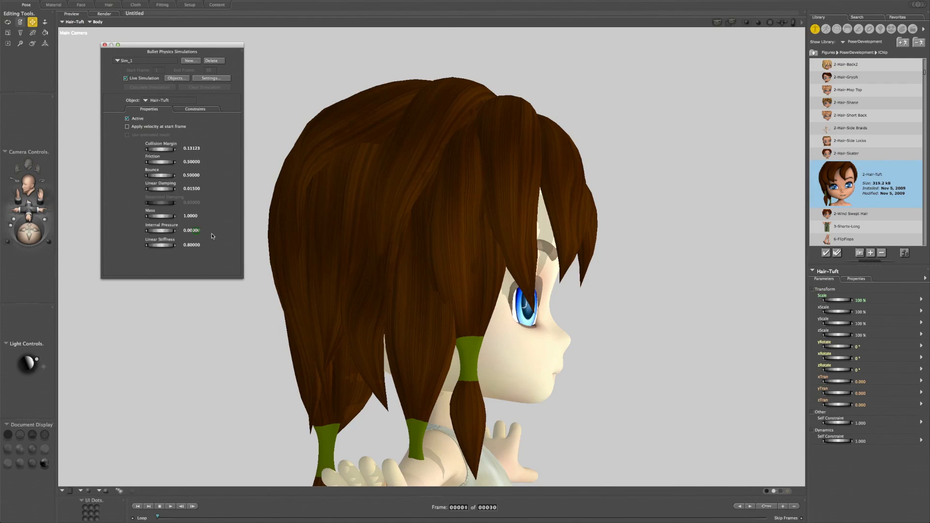
{"action": "left_click", "coordinate": [195, 230]}
{"action": "double_click", "coordinate": [195, 230]}
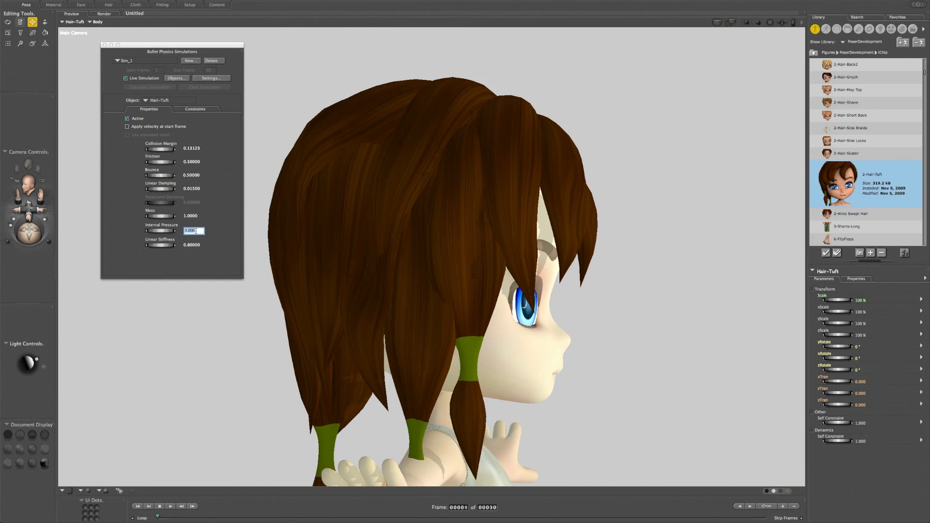
{"action": "key", "text": "BackSpace"}
{"action": "type", "text": "0.5"}
{"action": "key", "text": "Return"}
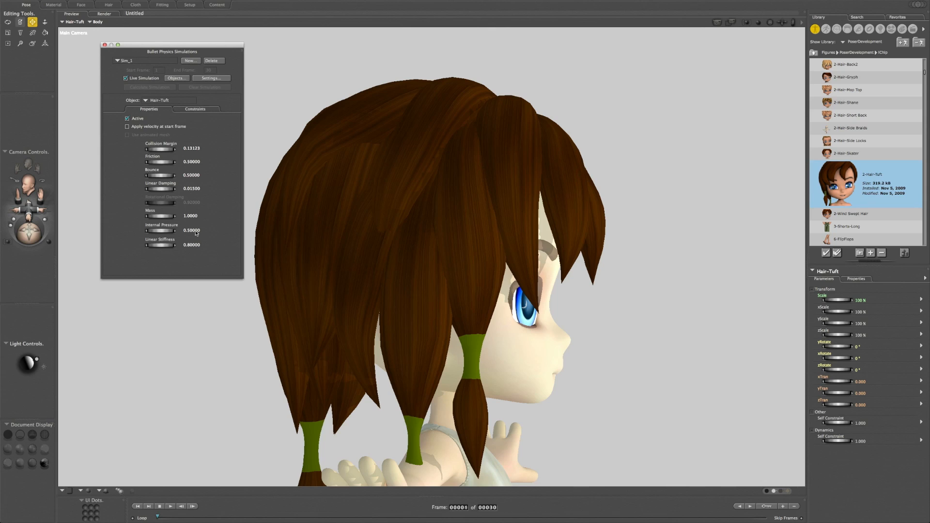
Reopen weight painting for the hair's Self Constraint and choose the Smooth brush.
{"action": "left_click", "coordinate": [770, 22]}
{"action": "left_click_drag", "start_coordinate": [770, 20], "coordinate": [755, 22]}
{"action": "left_click_drag", "start_coordinate": [704, 297], "coordinate": [261, 299]}
{"action": "mouse_move", "coordinate": [770, 22]}
{"action": "left_mouse_down"}
{"action": "mouse_move", "coordinate": [755, 22]}
{"action": "mouse_move", "coordinate": [775, 25]}
{"action": "left_mouse_up"}
{"action": "key", "text": "t"}
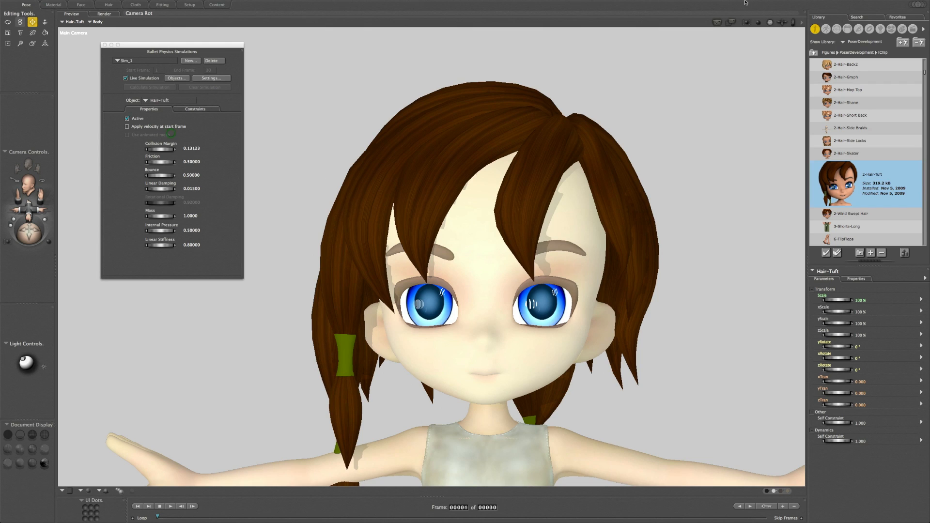
{"action": "left_click", "coordinate": [195, 109]}
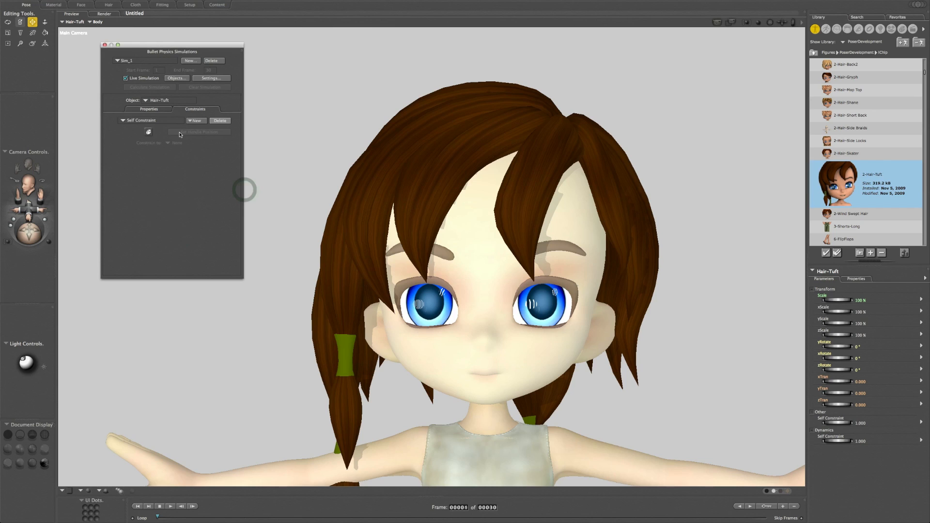
{"action": "left_click", "coordinate": [148, 131]}
{"action": "left_click", "coordinate": [708, 119]}
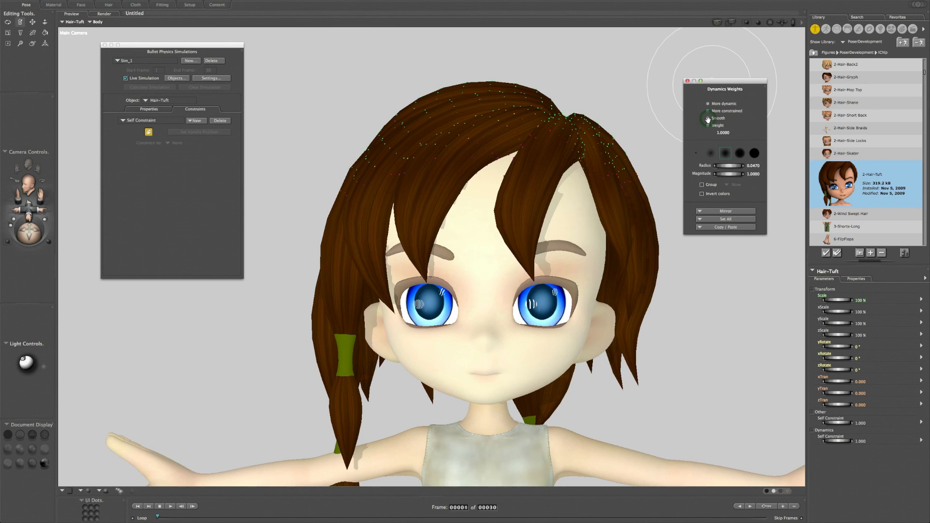
{"action": "left_click", "coordinate": [719, 119]}
Smooth the self-constraint weights across the crown, sides and upper back of the hair with a brush radius of 0.0784.
{"action": "mouse_move", "coordinate": [772, 23]}
{"action": "left_mouse_down"}
{"action": "mouse_move", "coordinate": [743, 27]}
{"action": "mouse_move", "coordinate": [782, 22]}
{"action": "mouse_move", "coordinate": [797, 32]}
{"action": "mouse_move", "coordinate": [773, 27]}
{"action": "left_mouse_up"}
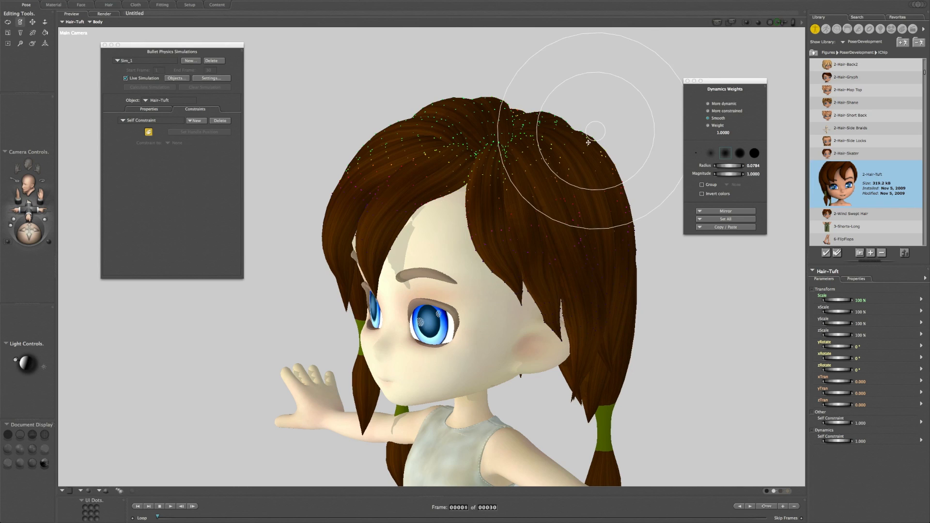
{"action": "left_click_drag", "start_coordinate": [770, 22], "coordinate": [799, 22]}
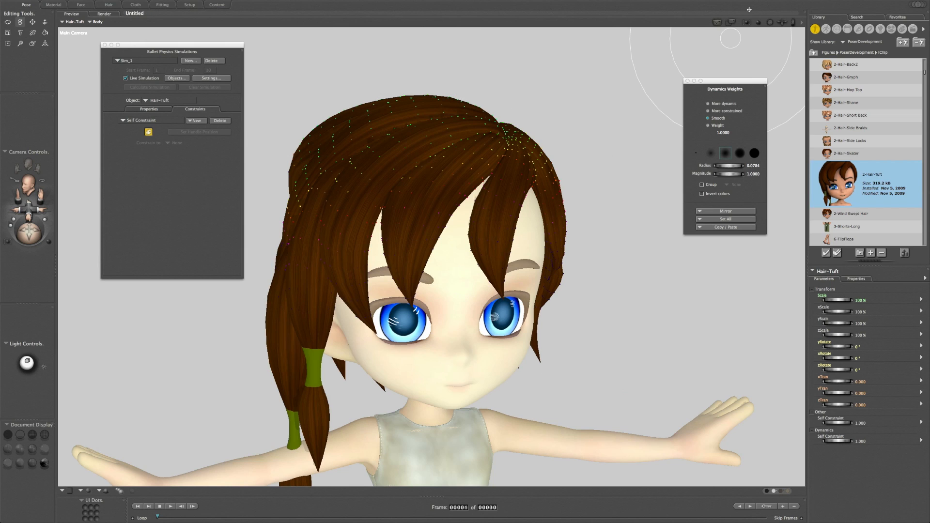
{"action": "left_click_drag", "start_coordinate": [769, 23], "coordinate": [783, 22]}
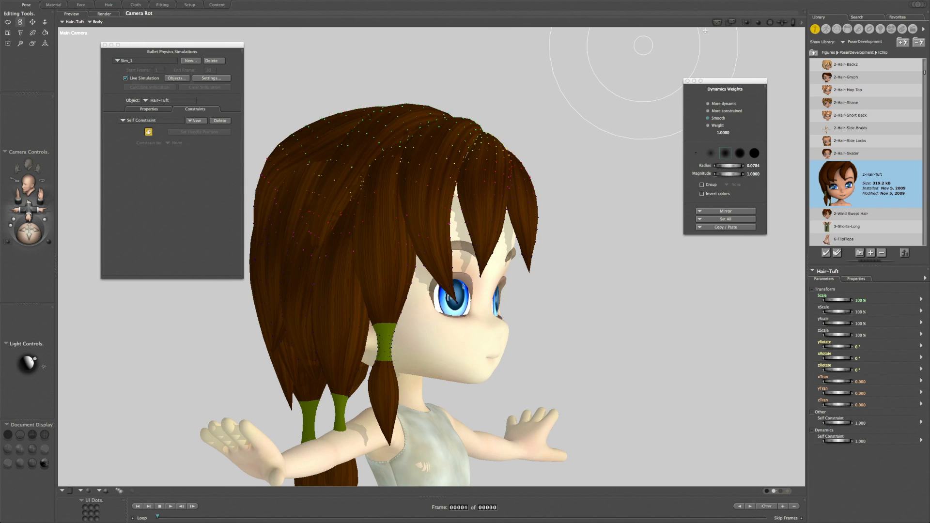
{"action": "left_click_drag", "start_coordinate": [773, 23], "coordinate": [702, 27]}
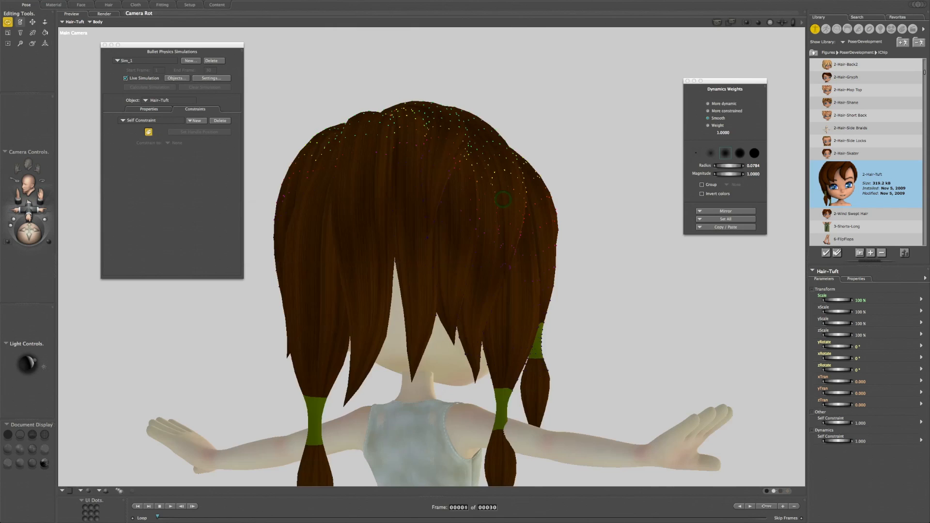
{"action": "left_click_drag", "start_coordinate": [503, 199], "coordinate": [536, 187]}
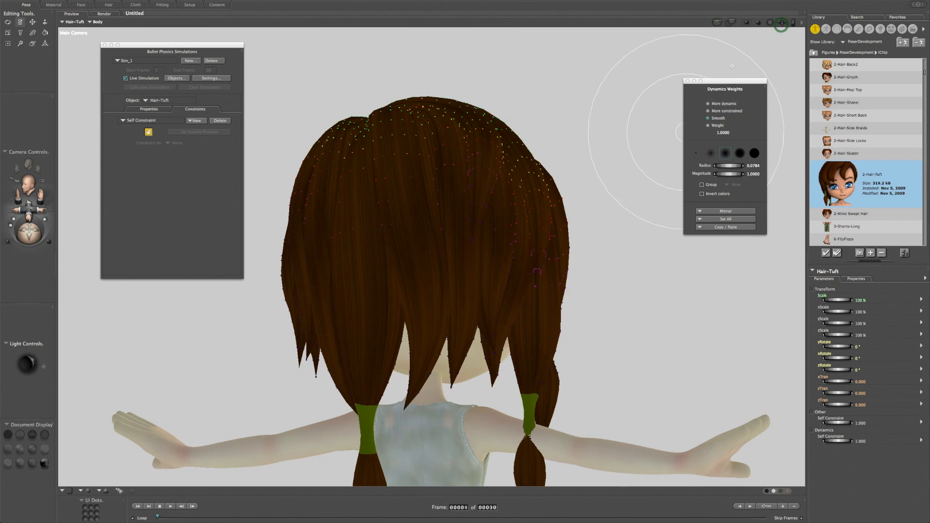
Continue smoothing the constraint weights over the rest of the back, the character's left side and the top of the hair.
{"action": "left_click_drag", "start_coordinate": [758, 22], "coordinate": [233, 378]}
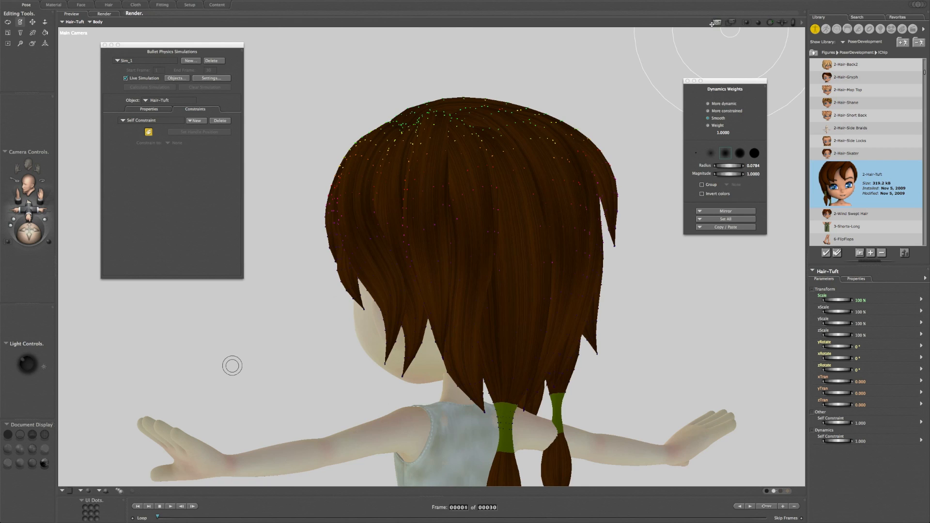
{"action": "left_click", "coordinate": [773, 21]}
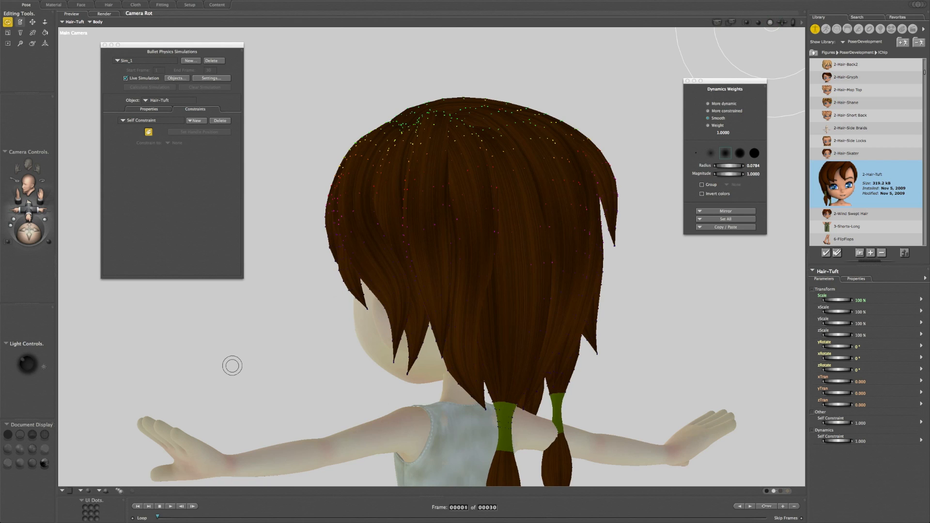
{"action": "left_click_drag", "start_coordinate": [232, 366], "coordinate": [300, 364]}
{"action": "left_click_drag", "start_coordinate": [552, 224], "coordinate": [579, 246]}
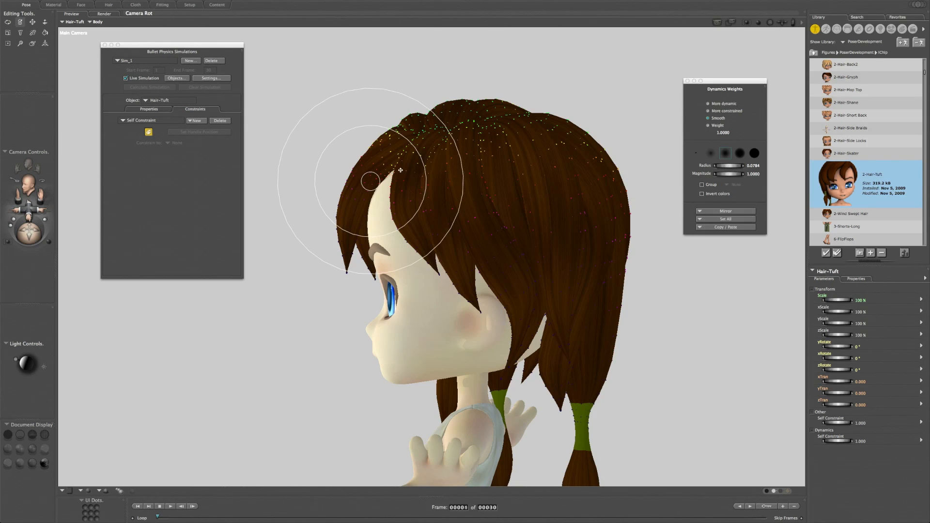
{"action": "left_click_drag", "start_coordinate": [474, 166], "coordinate": [517, 171]}
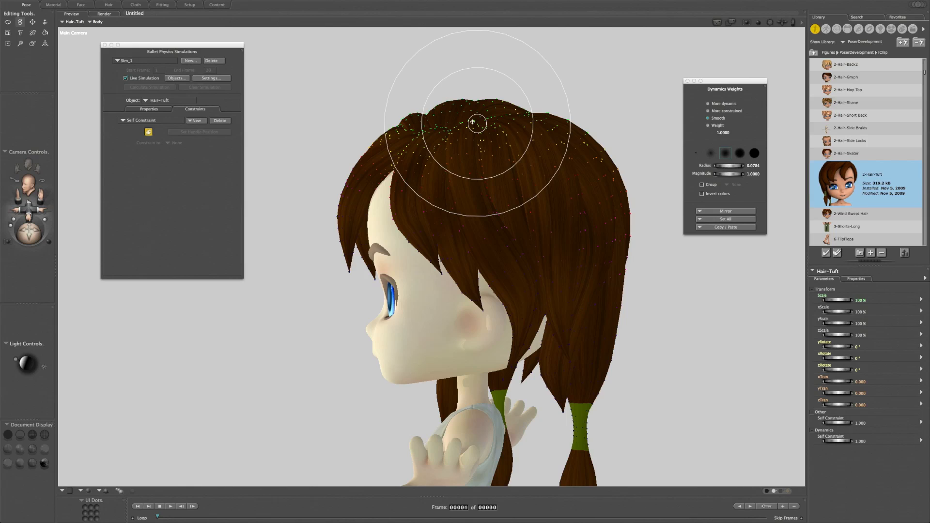
{"action": "left_click_drag", "start_coordinate": [468, 128], "coordinate": [508, 142]}
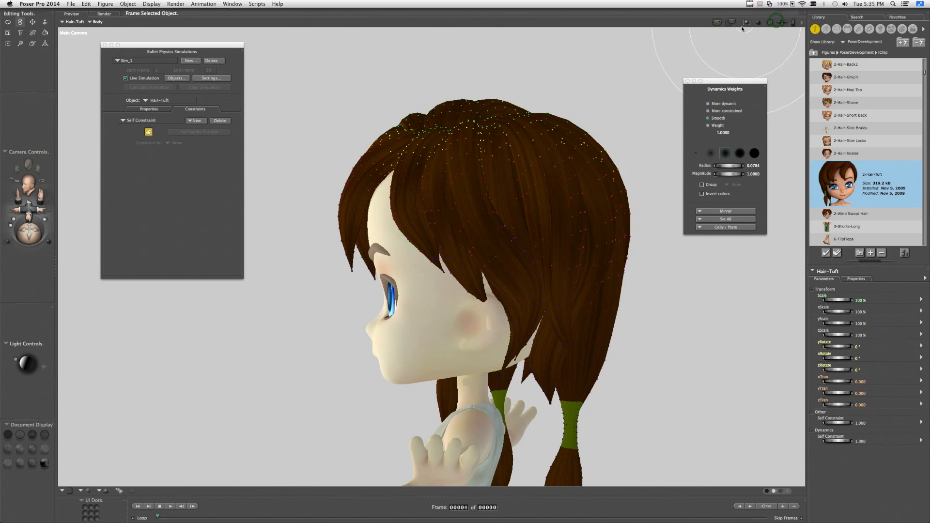
{"action": "mouse_move", "coordinate": [772, 23]}
{"action": "left_mouse_down"}
{"action": "mouse_move", "coordinate": [814, 30]}
{"action": "mouse_move", "coordinate": [757, 20]}
{"action": "left_mouse_up"}
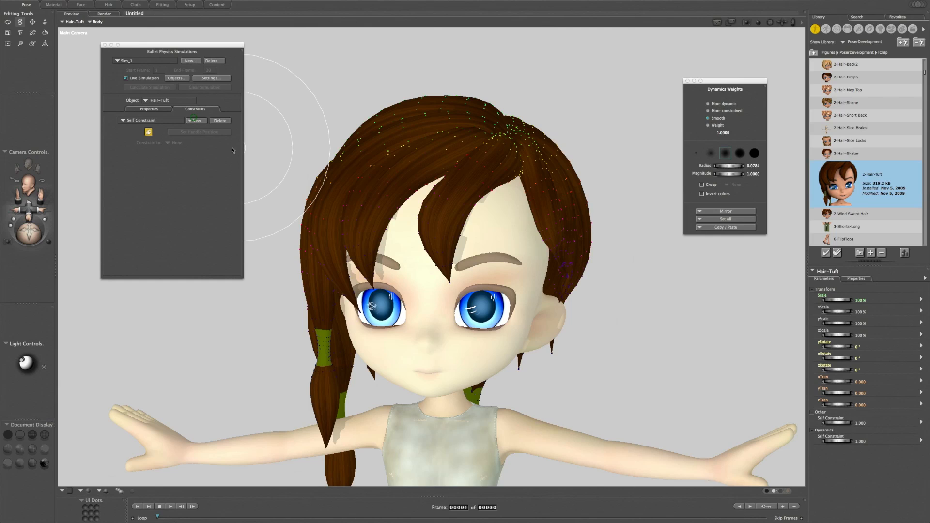
Open the Hair-Tuft's simulation properties and set its Collision Margin to 0.1.
{"action": "left_click", "coordinate": [155, 110]}
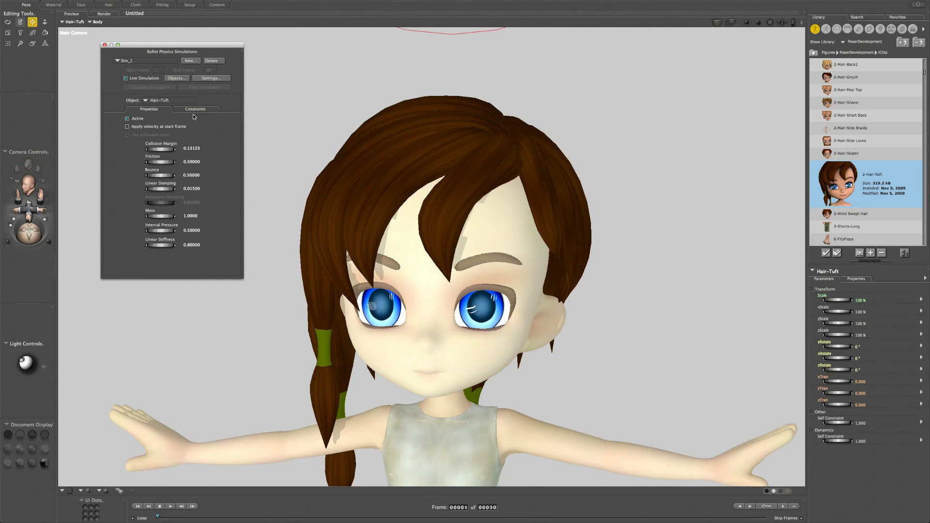
{"action": "left_click_drag", "start_coordinate": [775, 25], "coordinate": [770, 24]}
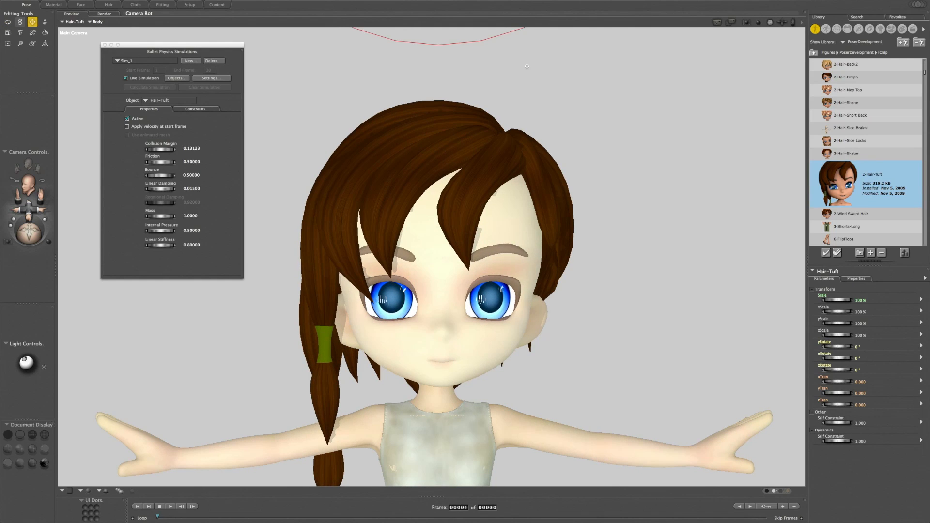
{"action": "left_click", "coordinate": [193, 149]}
{"action": "key", "text": "BackSpace"}
{"action": "type", "text": "1"}
{"action": "key", "text": "Return"}
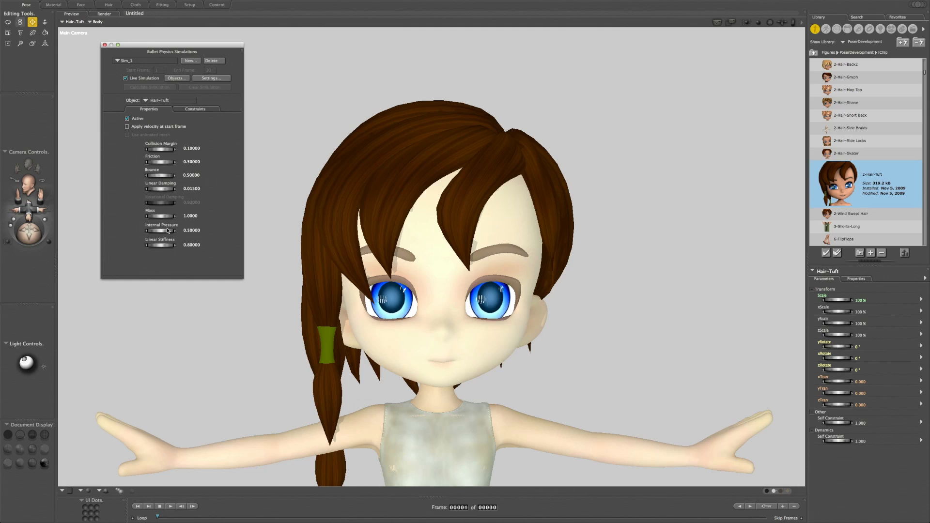
Reduce the Hair-Tuft's Collision Margin further to 0.05.
{"action": "left_click", "coordinate": [224, 154]}
{"action": "left_click", "coordinate": [190, 148]}
{"action": "type", "text": ".05"}
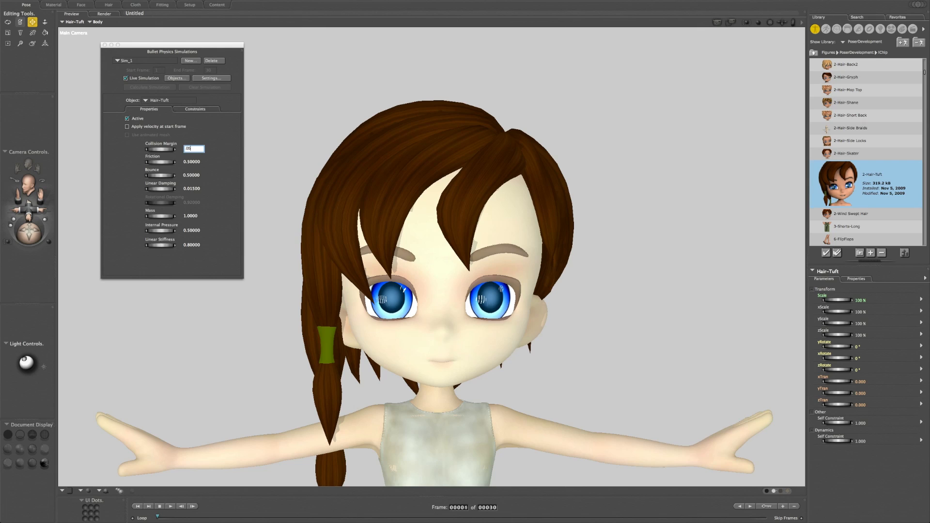
{"action": "key", "text": "Return"}
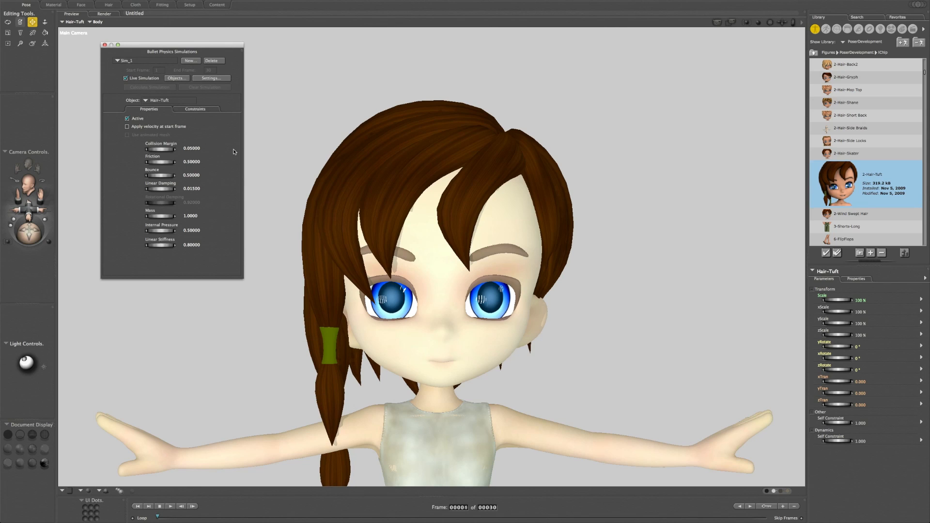
Select Chip's head and swing its Side-Side rotation to about 26° and over to about -28° to test the live hair motion.
{"action": "mouse_move", "coordinate": [762, 22]}
{"action": "left_mouse_down"}
{"action": "mouse_move", "coordinate": [781, 23]}
{"action": "mouse_move", "coordinate": [746, 22]}
{"action": "left_mouse_up"}
{"action": "left_click_drag", "start_coordinate": [763, 322], "coordinate": [78, 458]}
{"action": "left_click_drag", "start_coordinate": [771, 23], "coordinate": [741, 22]}
{"action": "left_click_drag", "start_coordinate": [310, 319], "coordinate": [246, 320]}
{"action": "left_click_drag", "start_coordinate": [770, 23], "coordinate": [662, 56]}
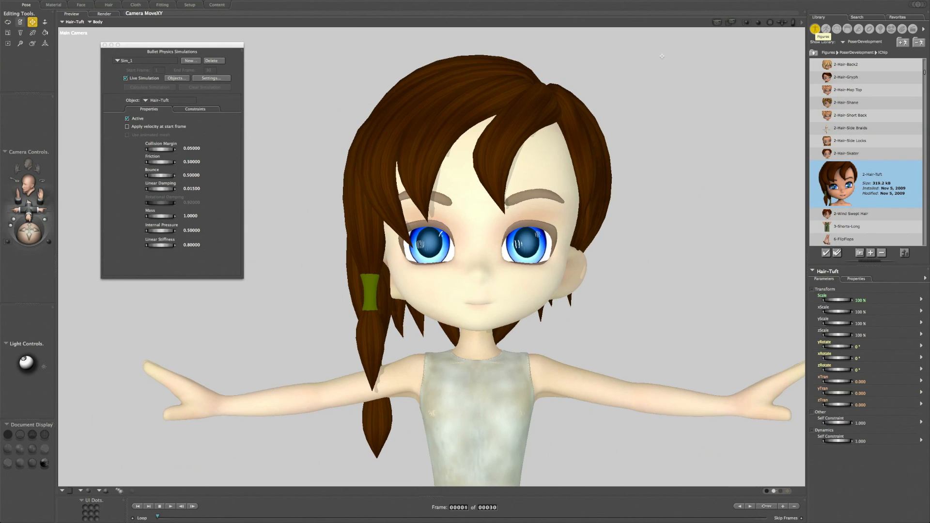
{"action": "left_click", "coordinate": [475, 226]}
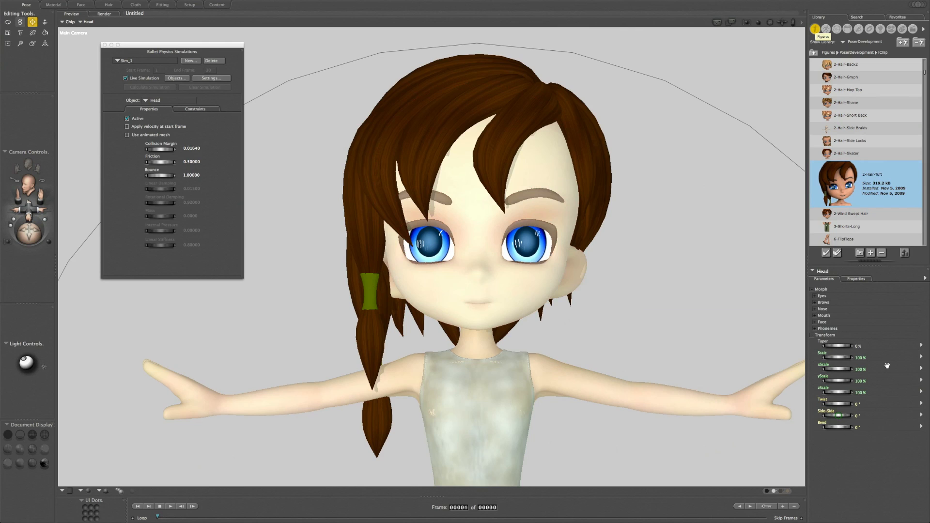
{"action": "left_click", "coordinate": [839, 415]}
{"action": "left_click_drag", "start_coordinate": [839, 416], "coordinate": [867, 415]}
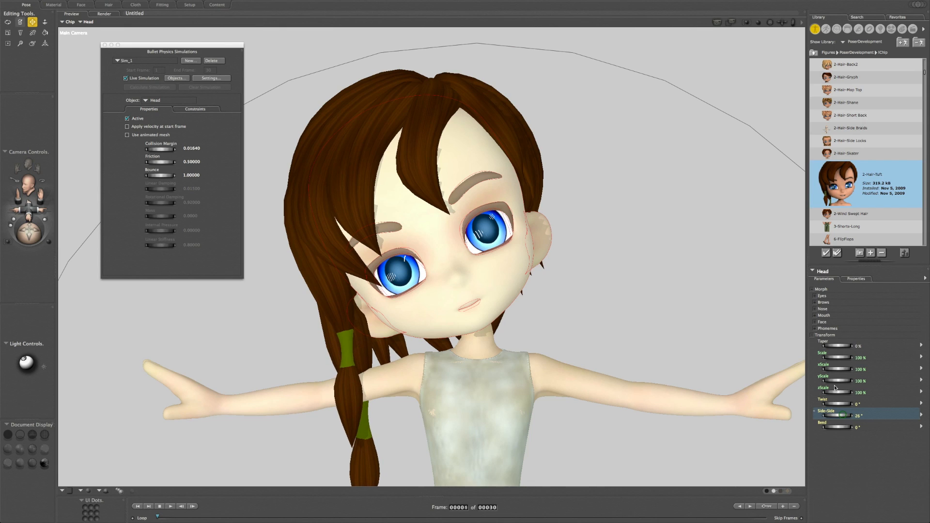
{"action": "left_click_drag", "start_coordinate": [845, 415], "coordinate": [823, 415]}
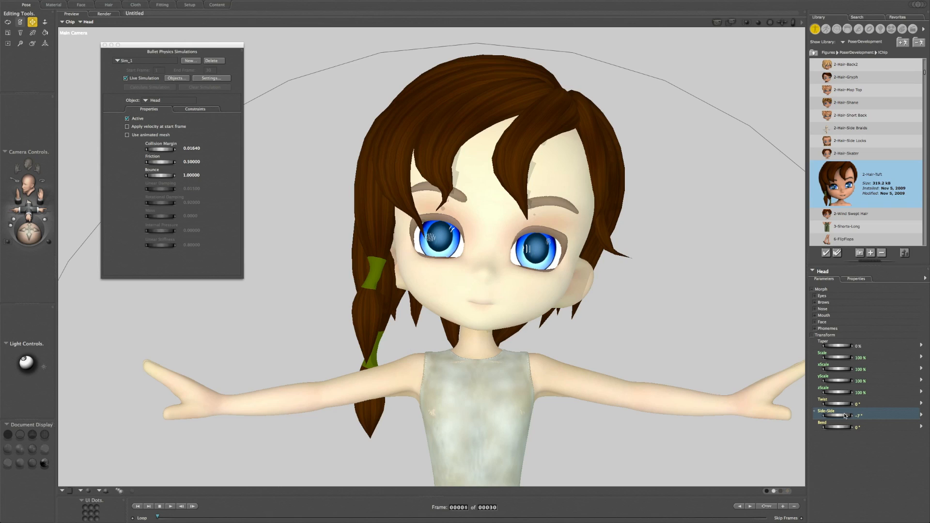
{"action": "left_click_drag", "start_coordinate": [837, 415], "coordinate": [822, 415]}
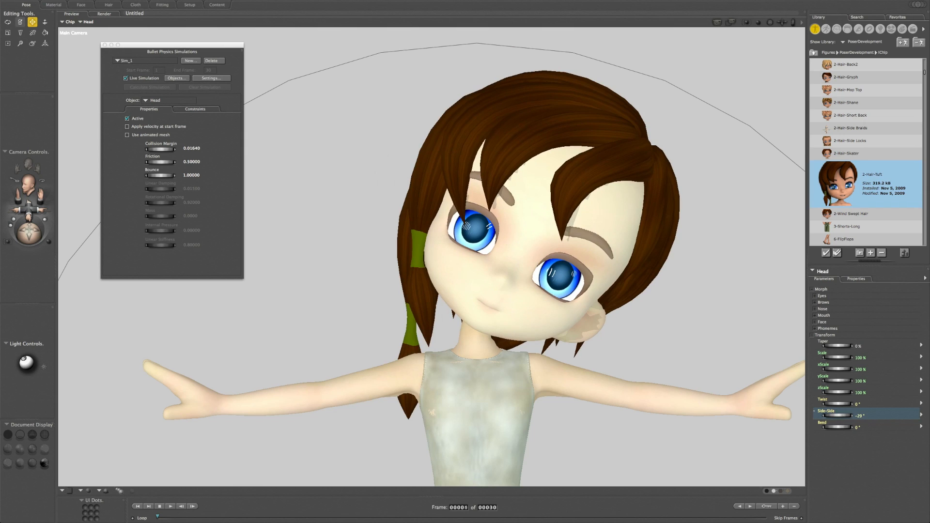
Set the head's Side-Side rotation back to 0°.
{"action": "left_click", "coordinate": [857, 416]}
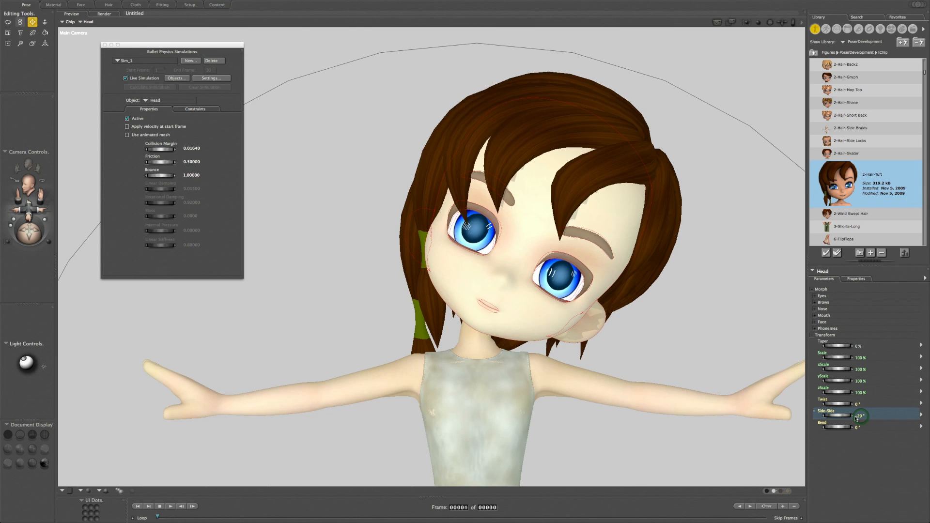
{"action": "left_click", "coordinate": [862, 417]}
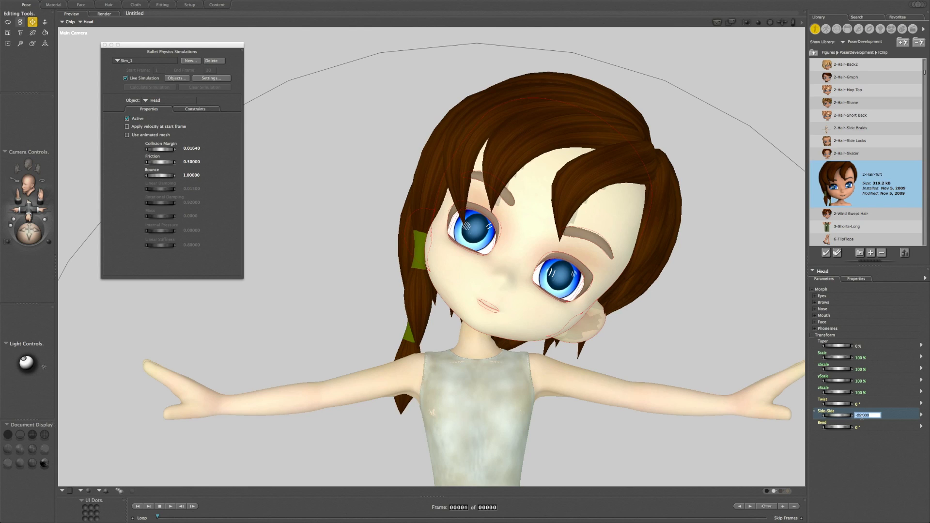
{"action": "type", "text": "0"}
{"action": "key", "text": "Return"}
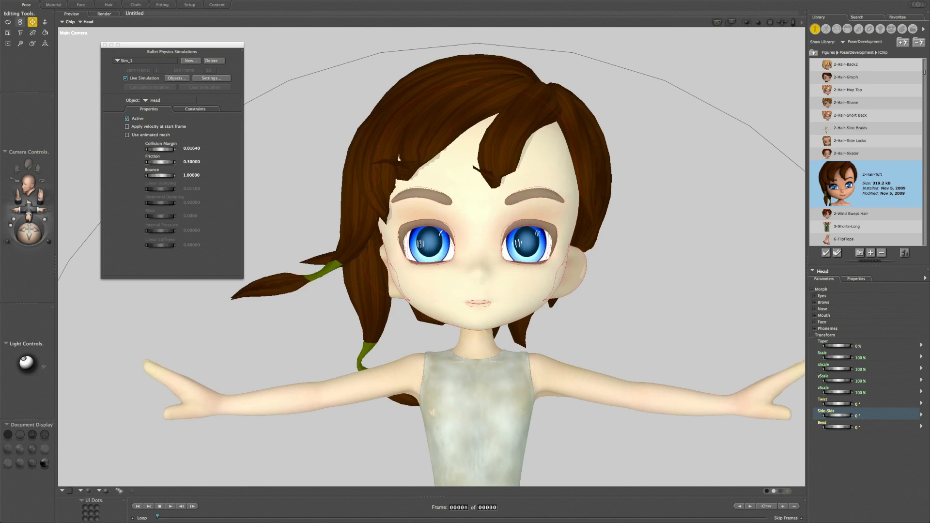